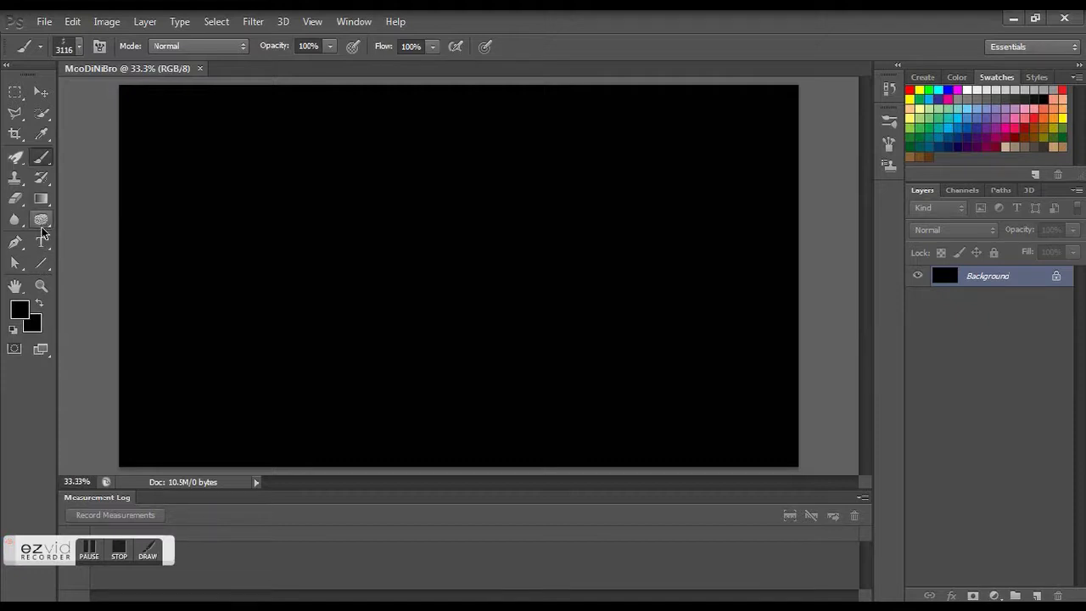
# Switch from the Brush to the shape tools and browse the available shape types.
pyautogui.click(50, 270)
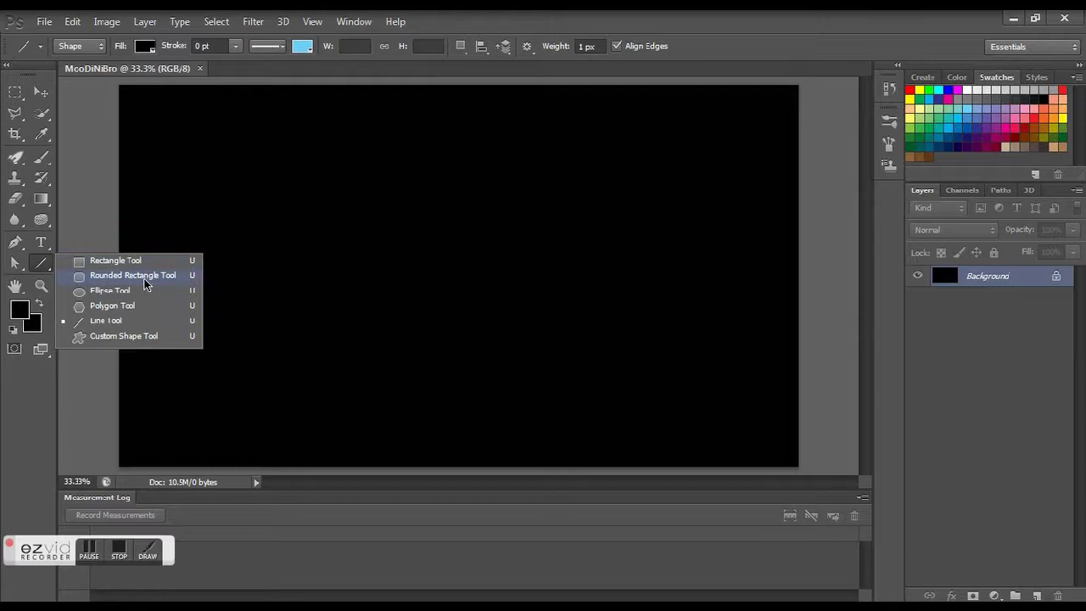
# Draw a six-sided hexagon near the canvas's top-left as layer Shape 1.
pyautogui.click(107, 307)
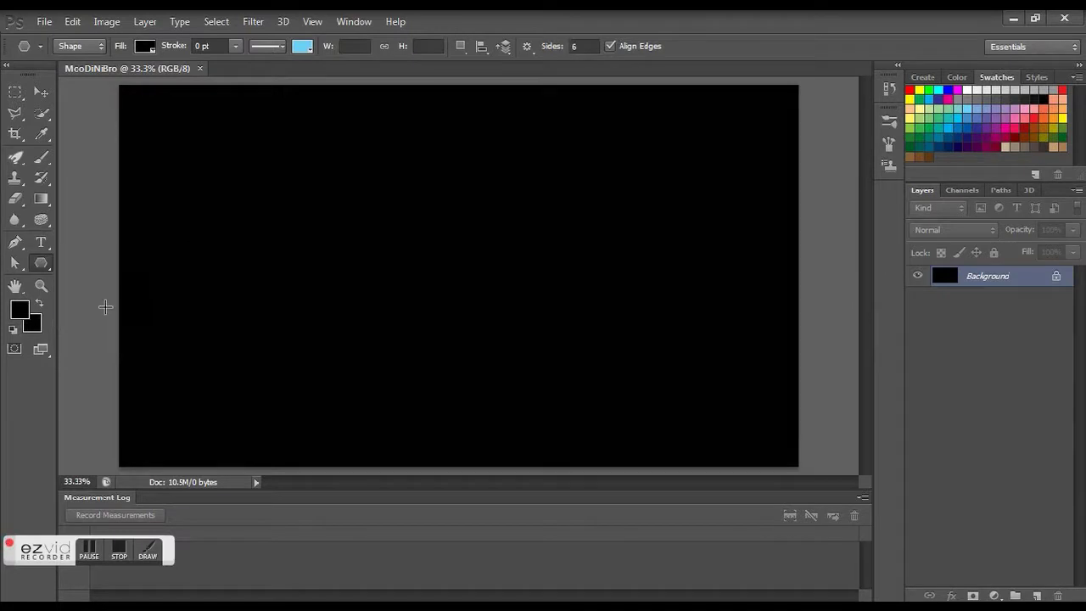
pyautogui.moveTo(237, 204); pyautogui.dragTo(296, 241)
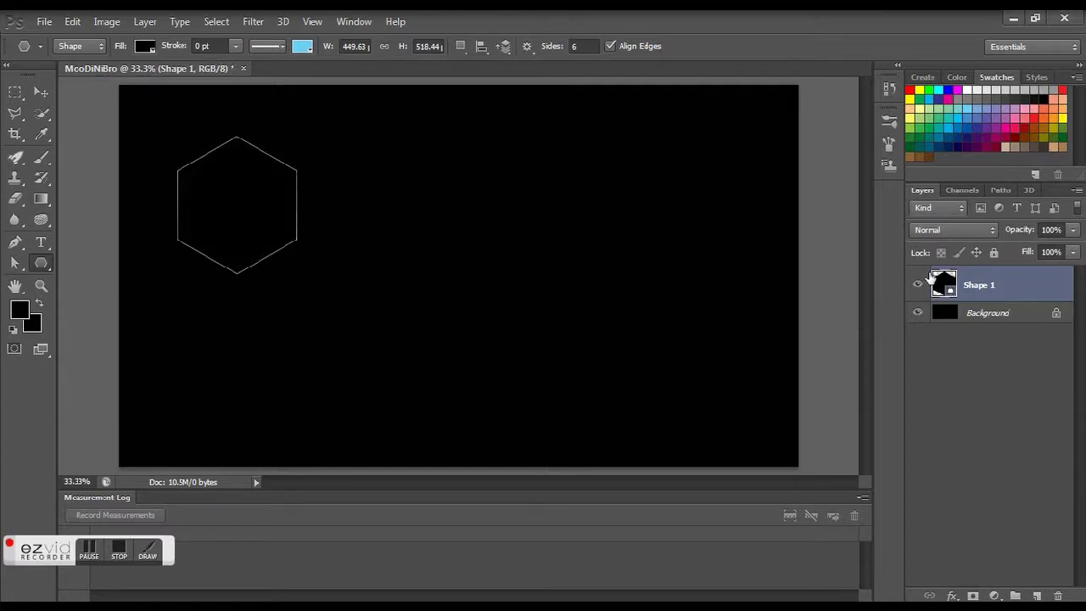
pyautogui.rightClick(966, 284)
# Give Shape 1 a black-to-white gradient overlay angled at 46° in Blending Options.
pyautogui.click(856, 61)
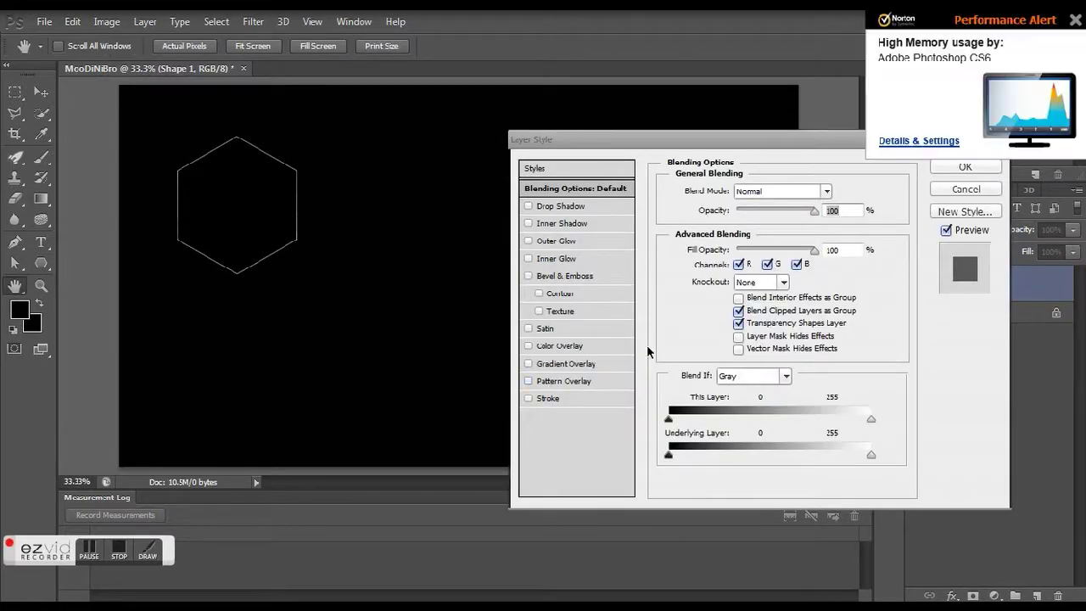
pyautogui.click(1076, 20)
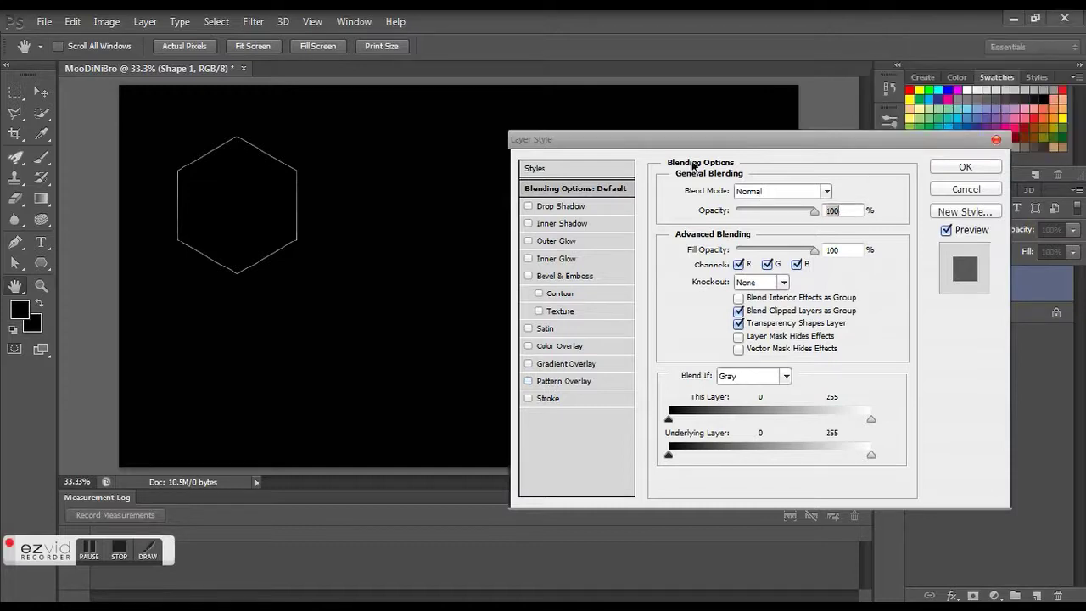
pyautogui.click(562, 365)
pyautogui.moveTo(743, 263); pyautogui.dragTo(755, 257)
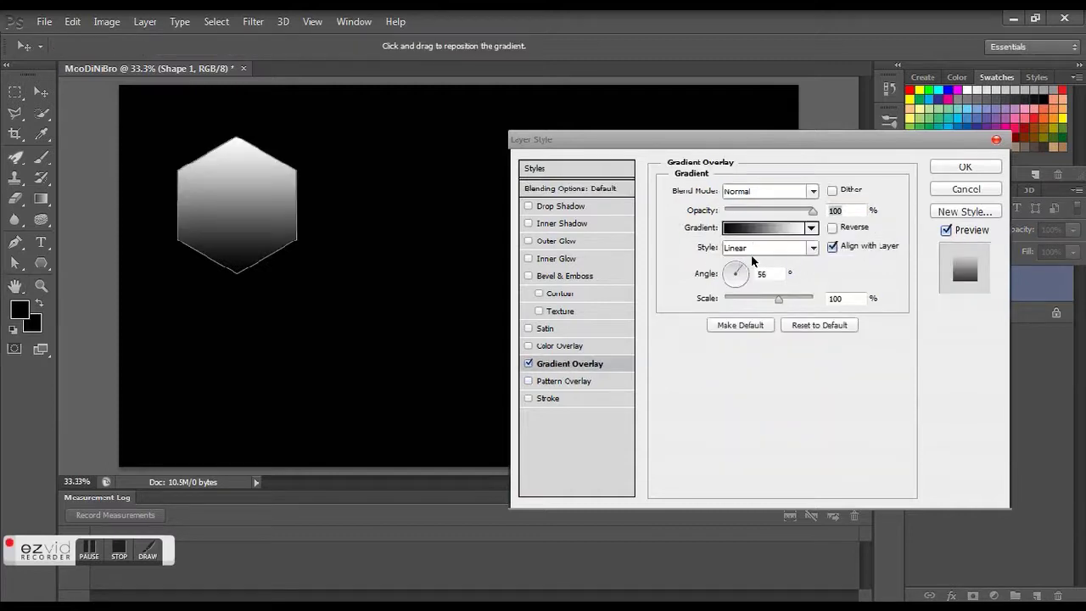
pyautogui.click(812, 228)
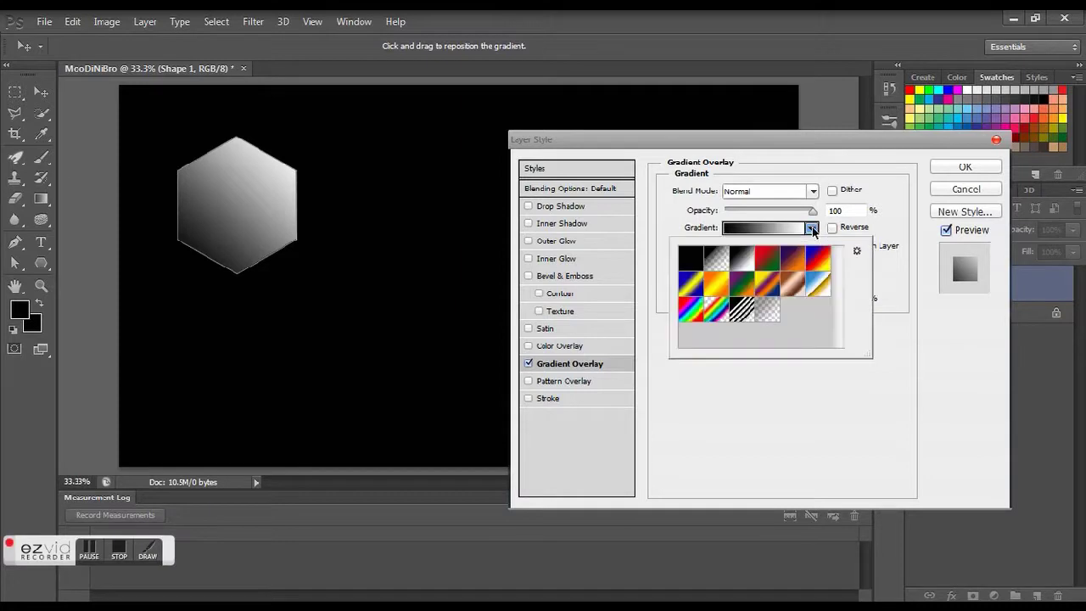
pyautogui.click(812, 226)
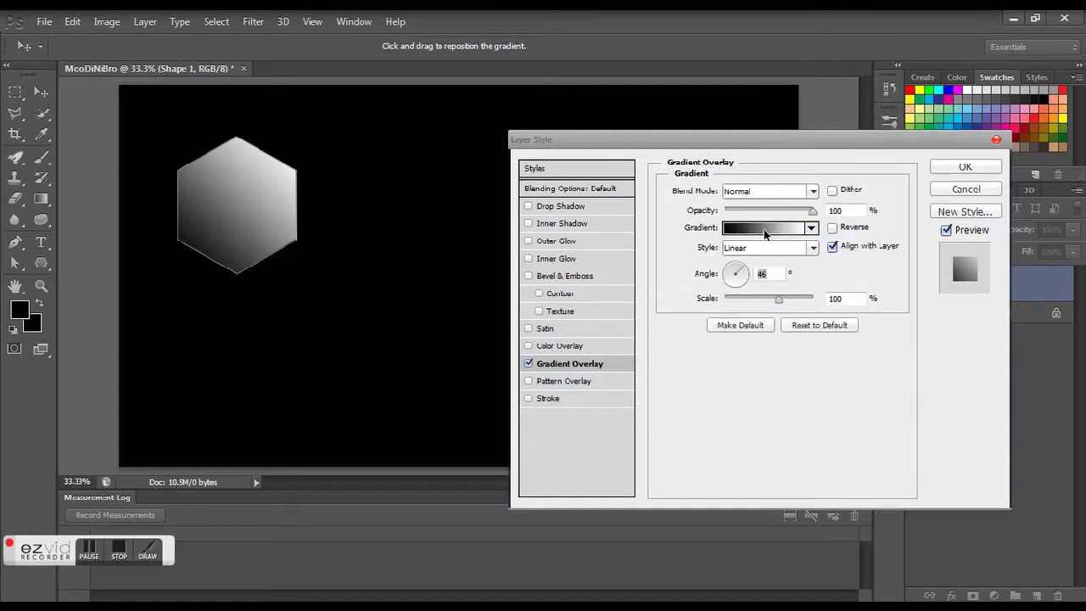
pyautogui.click(764, 229)
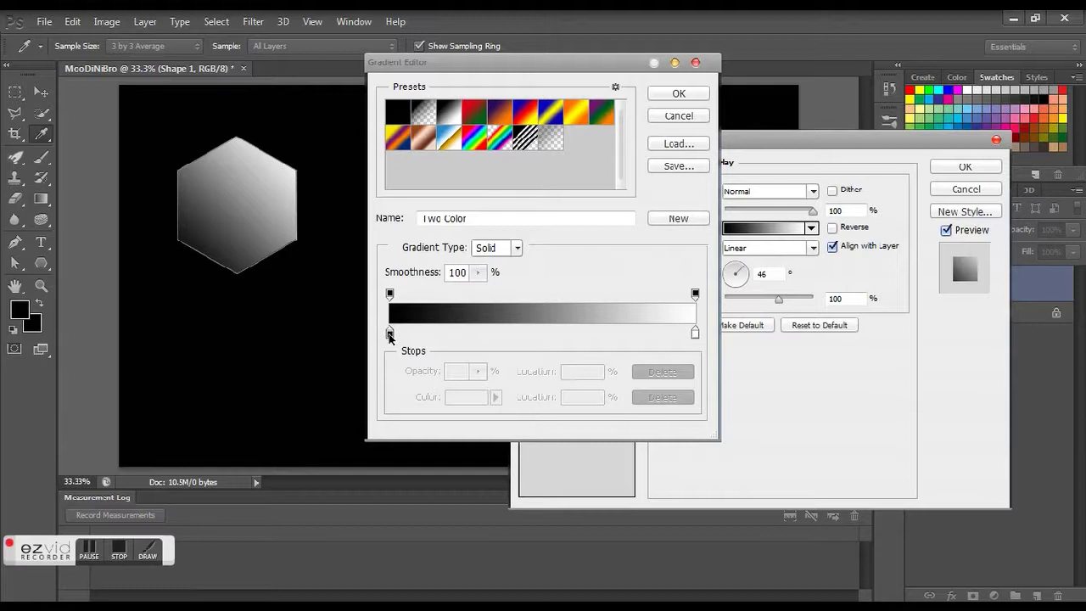
# Keep the gradient's start stop black and change its end stop to bright yellow (#f0ff00).
pyautogui.click(390, 333)
pyautogui.click(480, 406)
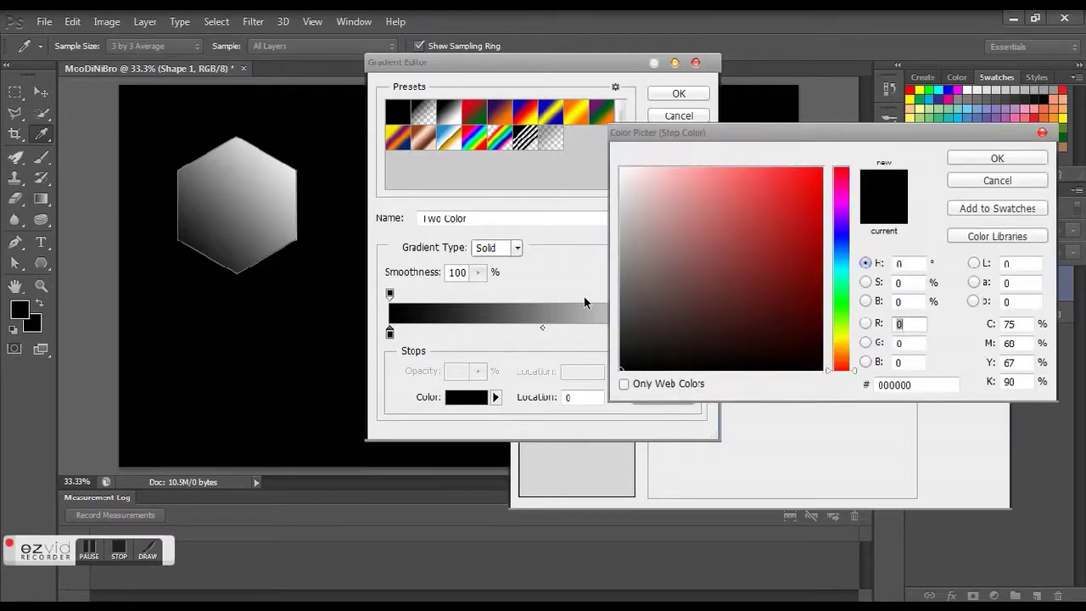
pyautogui.click(982, 161)
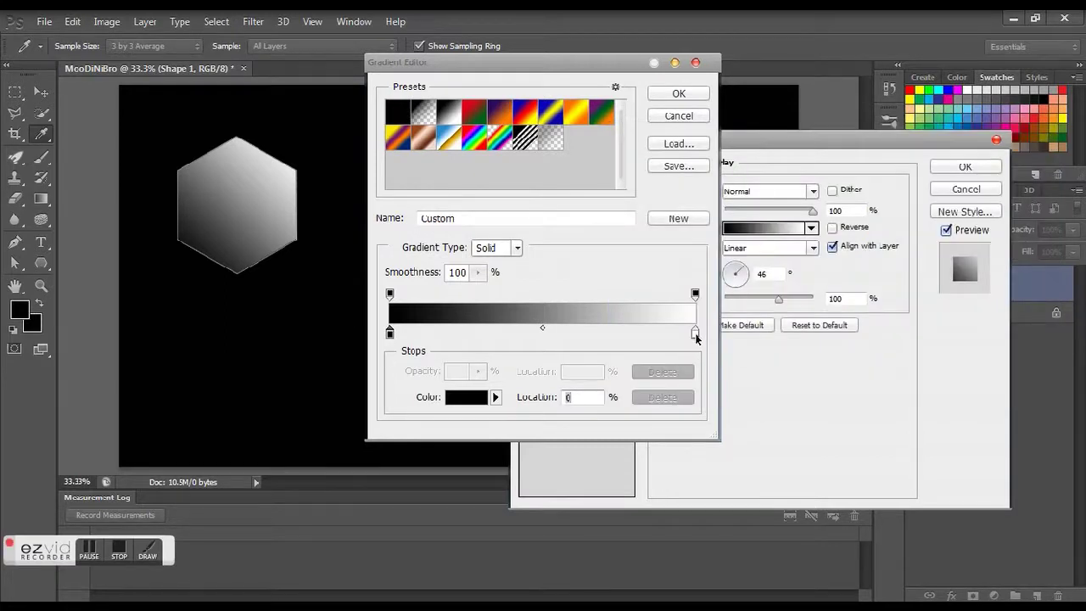
pyautogui.click(695, 334)
pyautogui.click(465, 397)
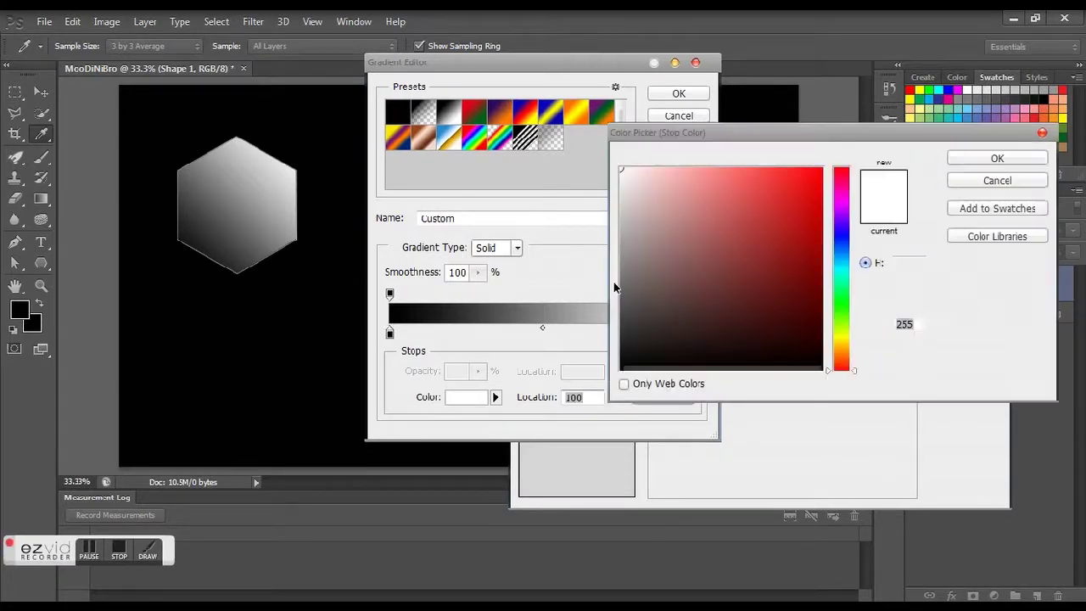
pyautogui.moveTo(745, 245); pyautogui.dragTo(847, 146)
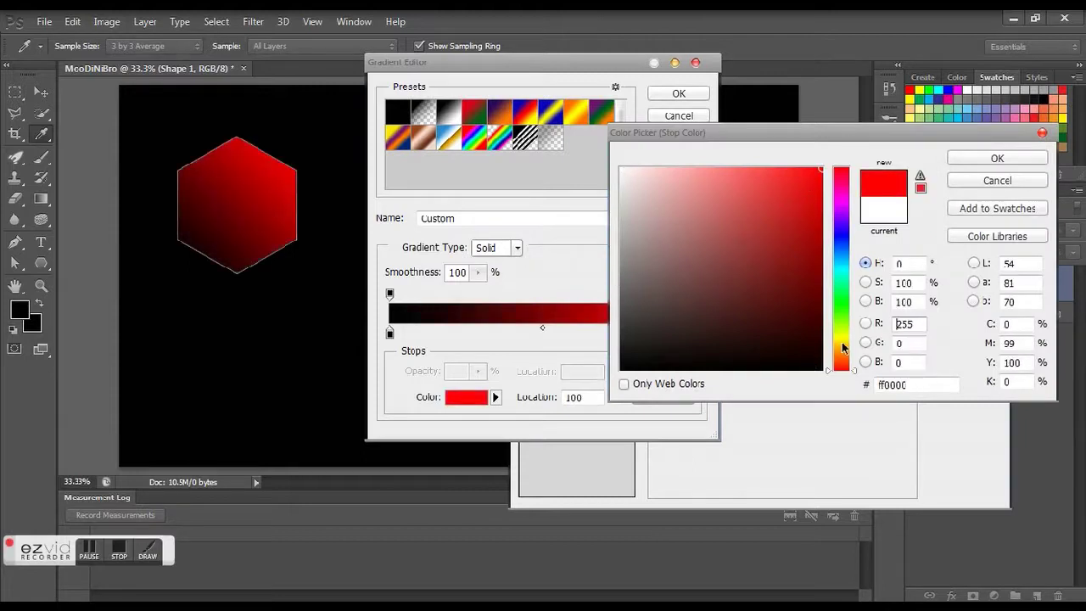
pyautogui.moveTo(847, 325); pyautogui.dragTo(844, 338)
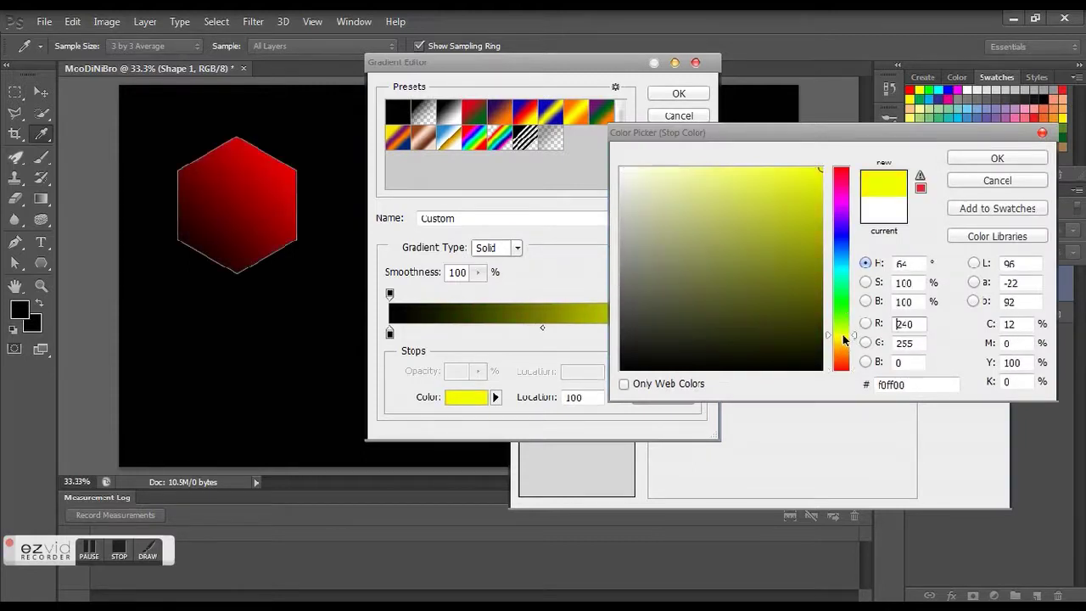
pyautogui.click(997, 159)
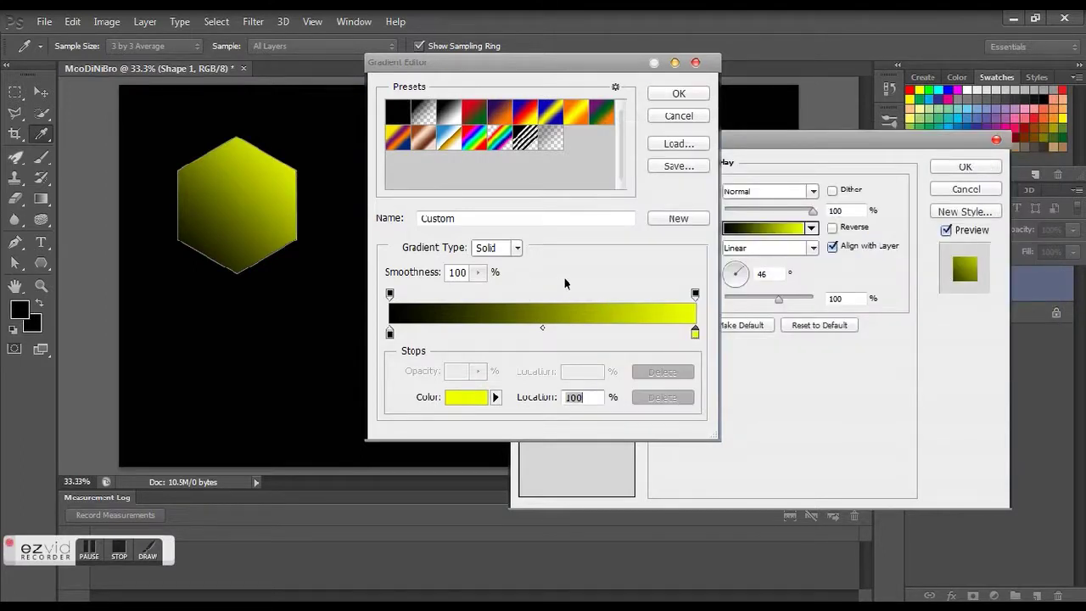
pyautogui.click(670, 97)
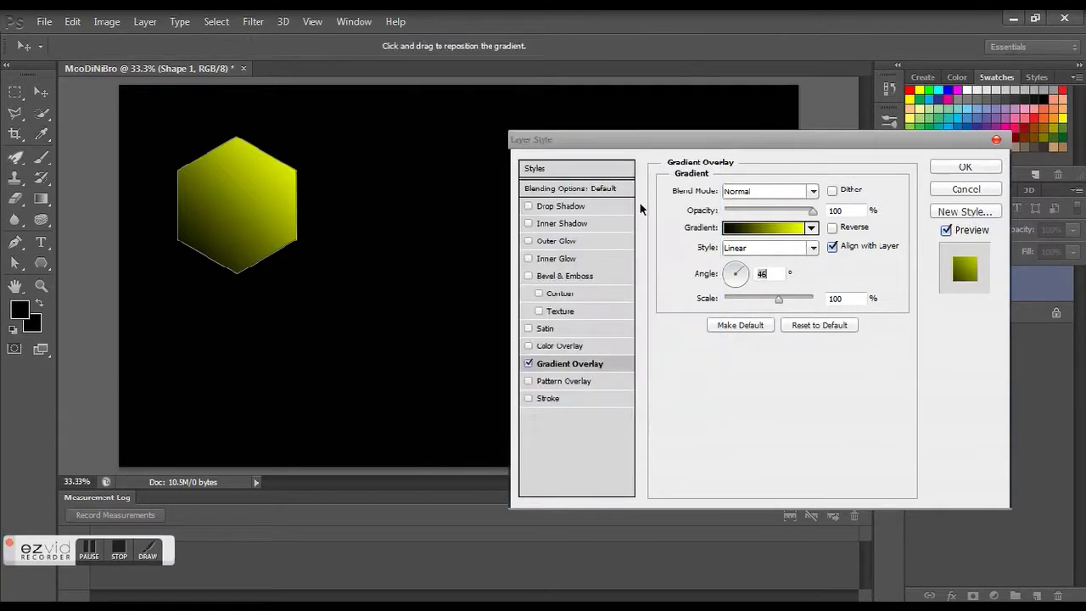
# Add a #505050 outer glow at 100% opacity and 199 px size, then apply the styles.
pyautogui.click(577, 241)
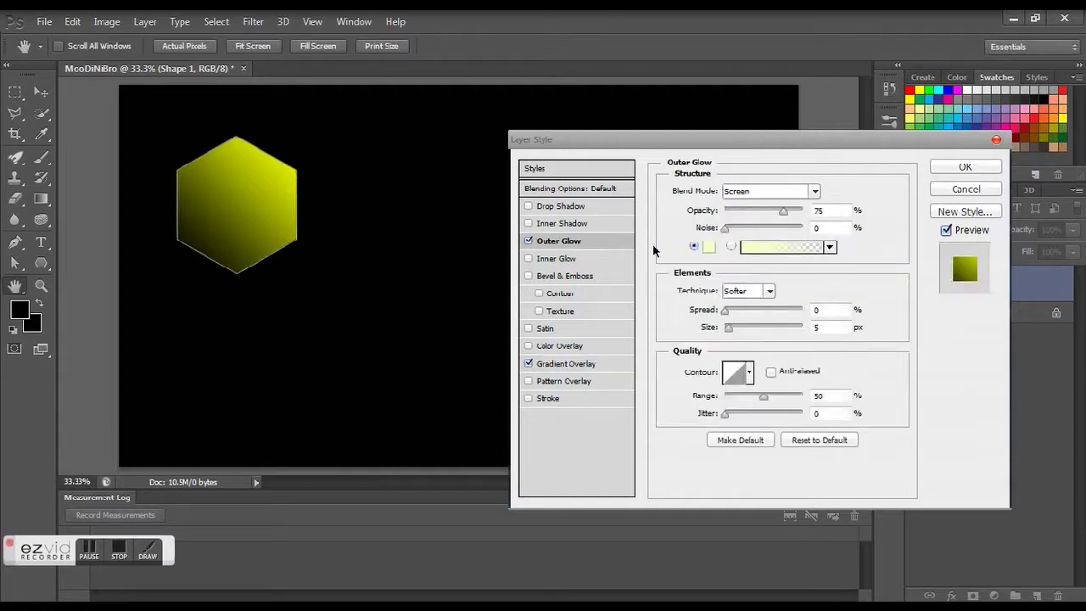
pyautogui.click(708, 246)
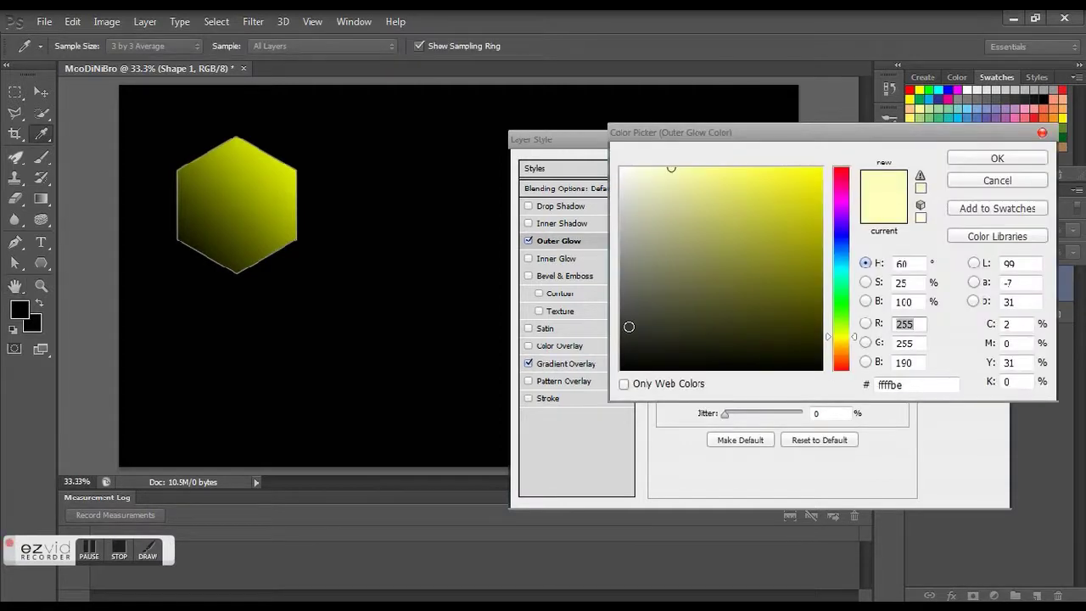
pyautogui.moveTo(629, 326); pyautogui.dragTo(621, 307)
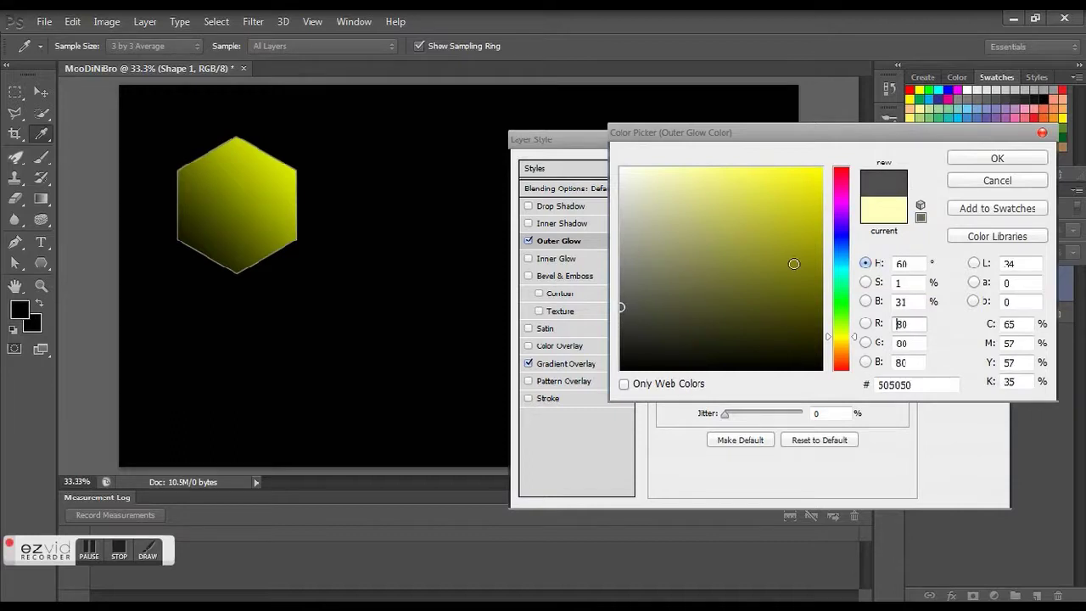
pyautogui.click(998, 159)
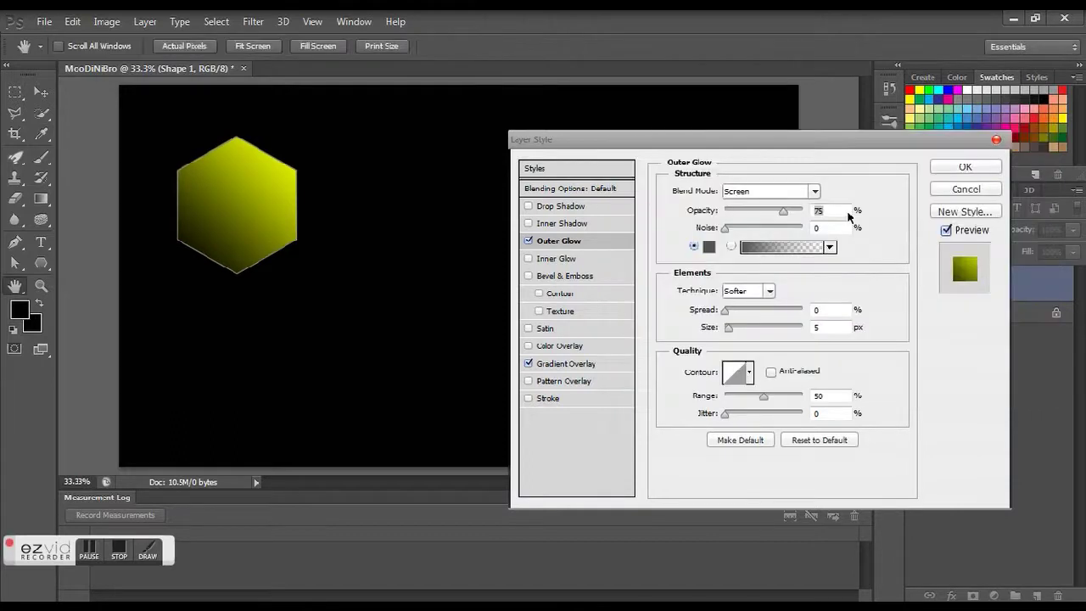
pyautogui.moveTo(783, 209); pyautogui.dragTo(805, 212)
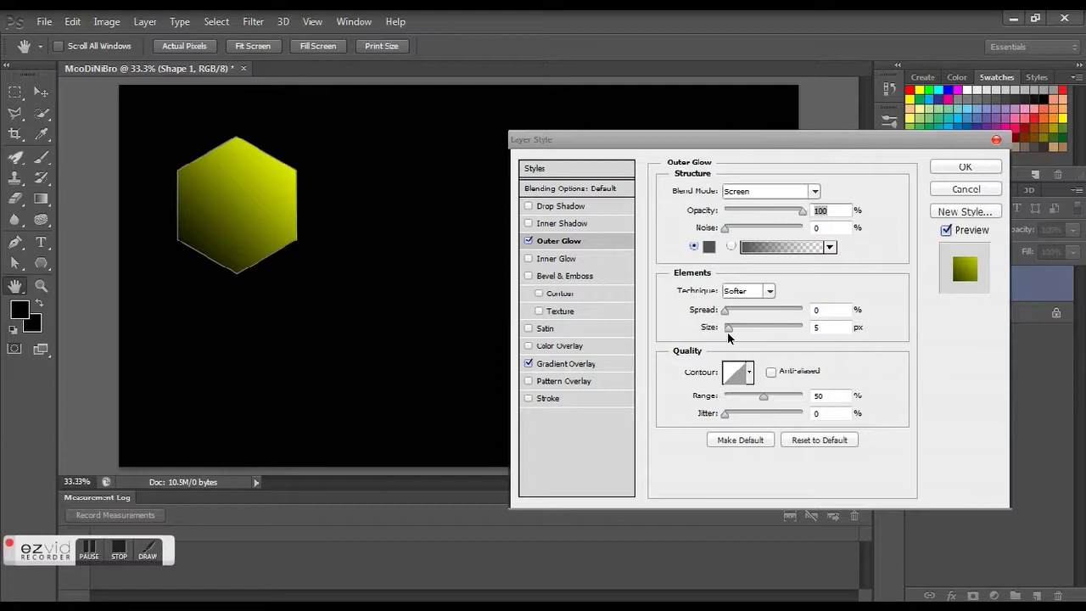
pyautogui.moveTo(728, 329); pyautogui.dragTo(786, 324)
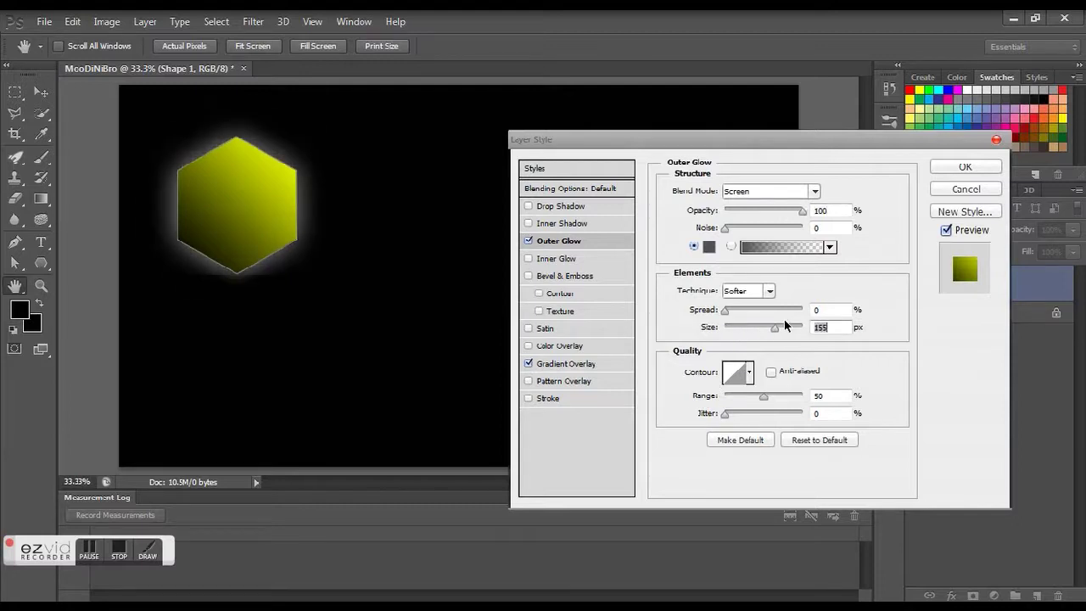
pyautogui.moveTo(786, 323); pyautogui.dragTo(788, 324)
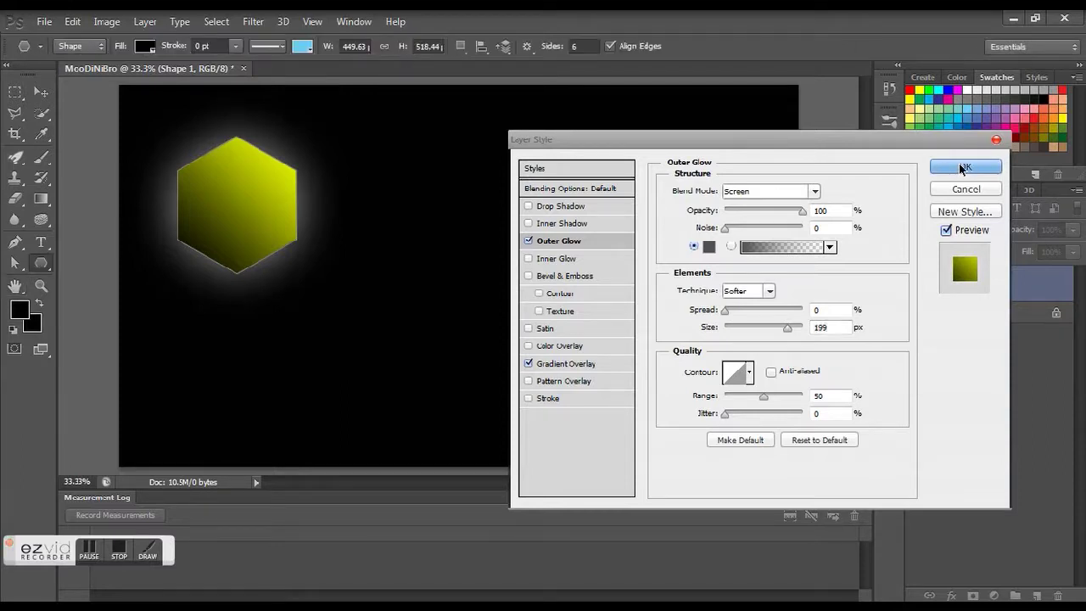
pyautogui.click(962, 168)
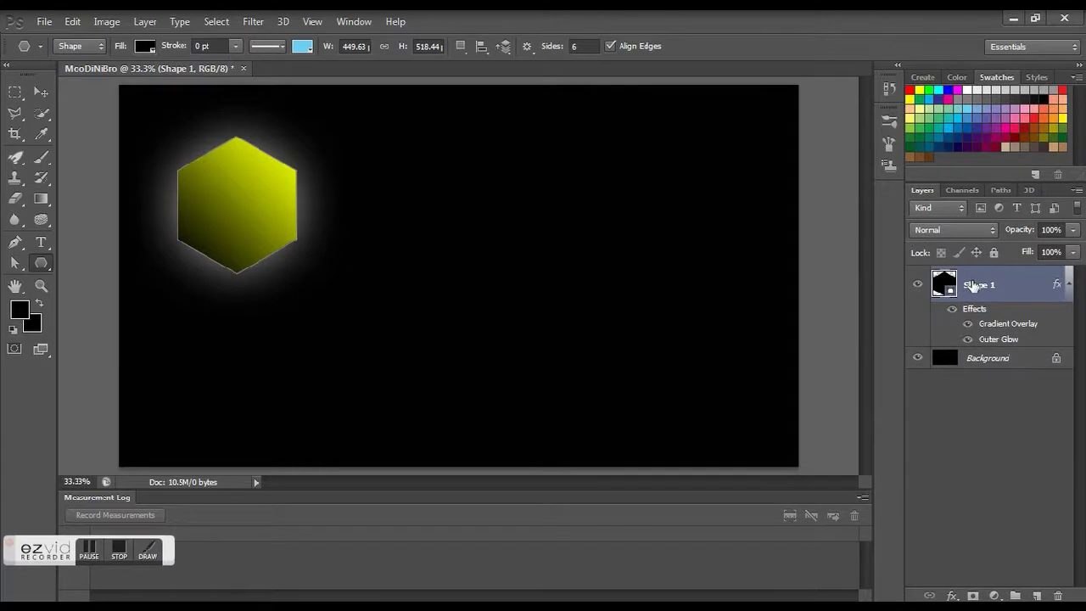
# Duplicate the Shape 1 layer and move the copy just right of the original hexagon.
pyautogui.rightClick(968, 285)
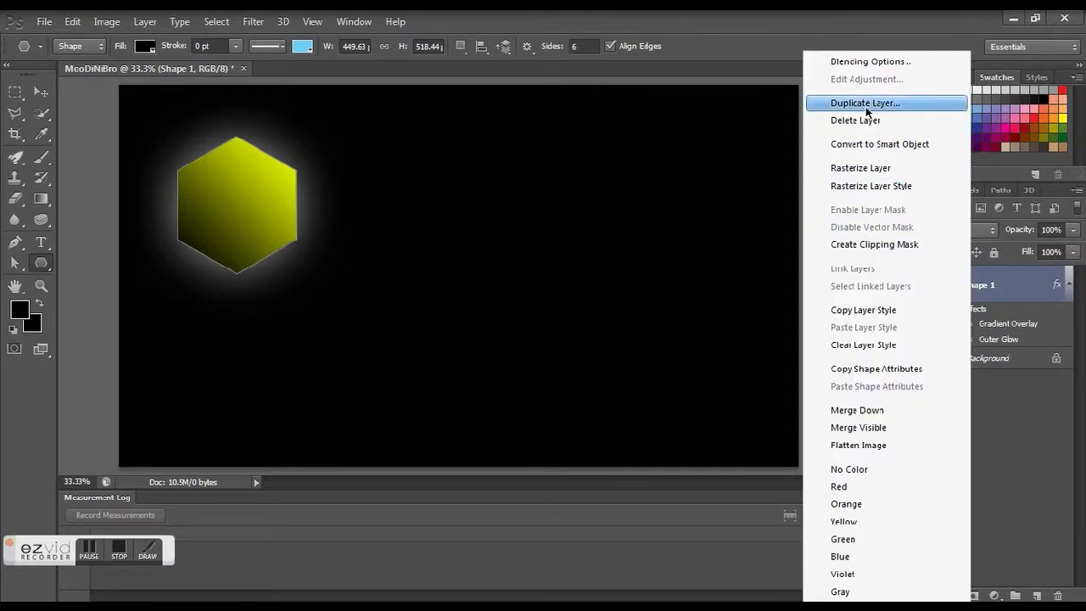
pyautogui.click(865, 102)
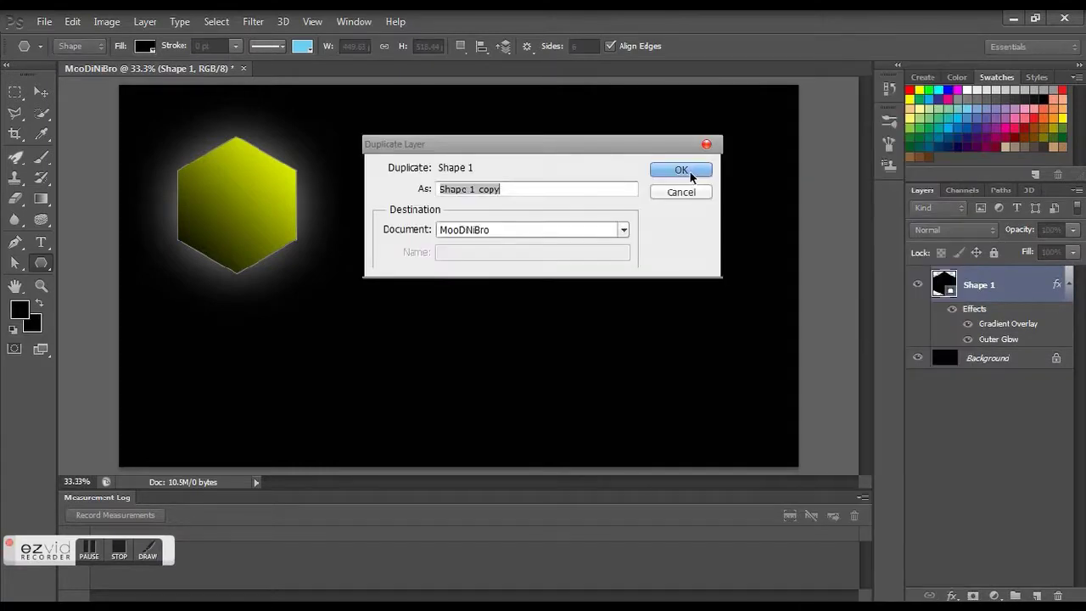
pyautogui.click(681, 170)
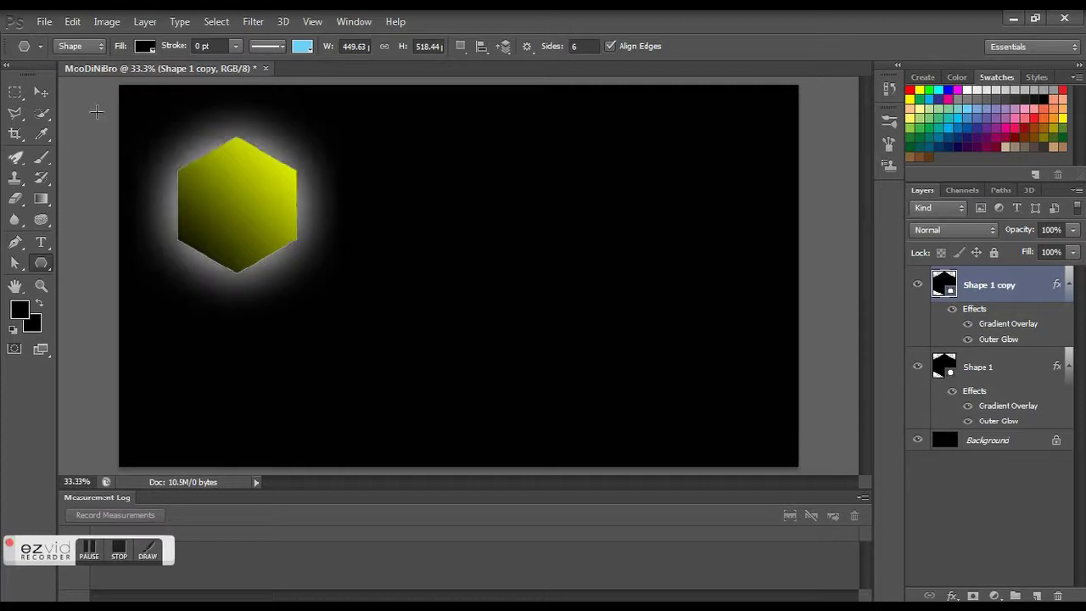
pyautogui.click(41, 92)
pyautogui.moveTo(217, 194); pyautogui.dragTo(337, 199)
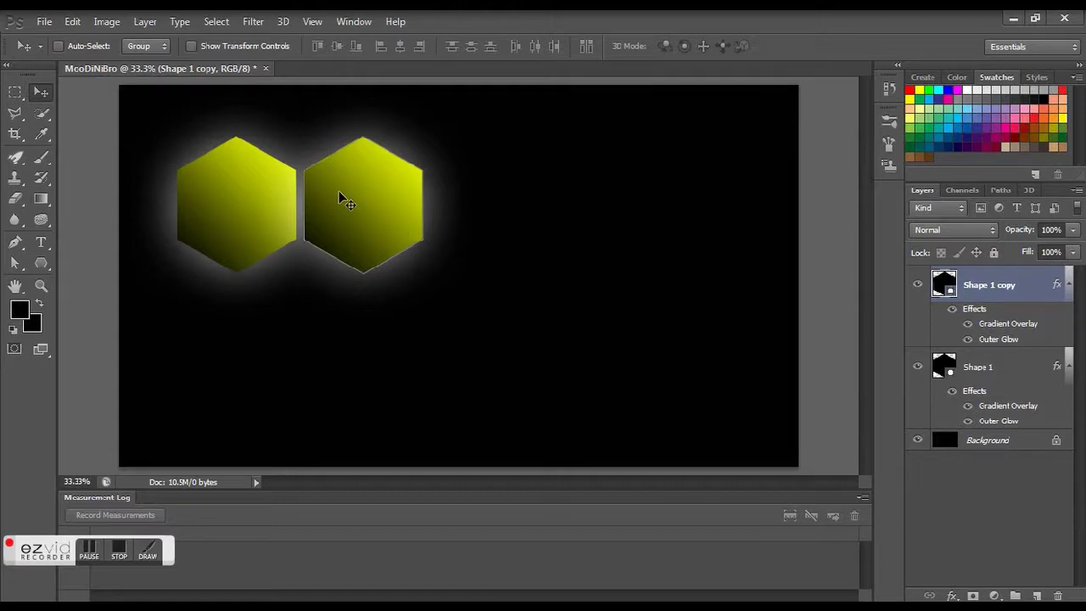
pyautogui.click(96, 561)
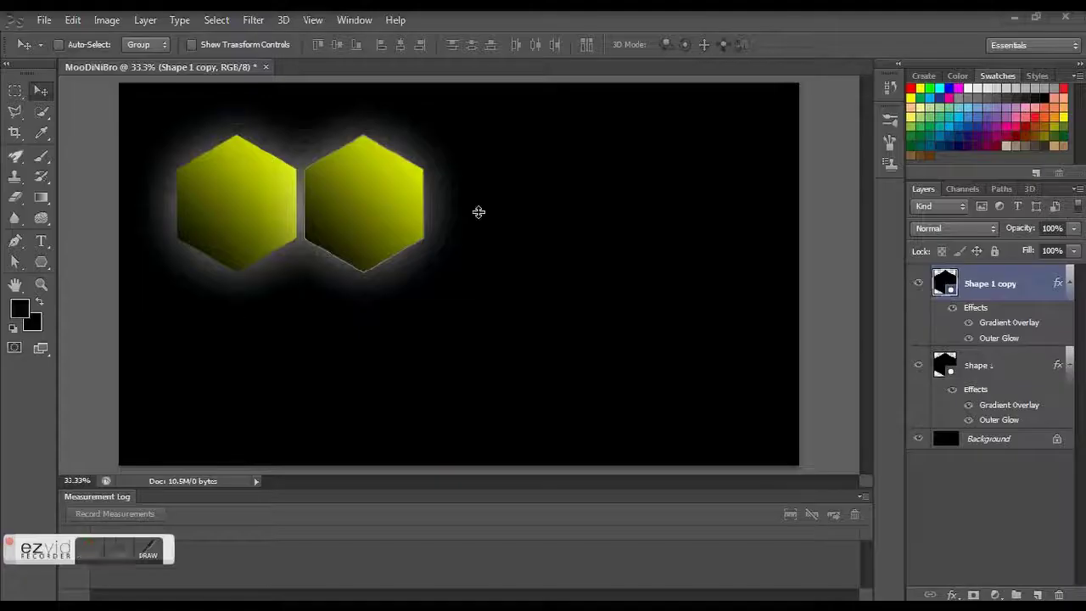
# Duplicate the hexagon, nestle the copy below between the first two, then duplicate again.
pyautogui.rightClick(962, 289)
pyautogui.click(882, 97)
pyautogui.moveTo(407, 213)
pyautogui.mouseDown()
pyautogui.moveTo(326, 315)
pyautogui.moveTo(414, 303)
pyautogui.moveTo(476, 206)
pyautogui.mouseUp()
pyautogui.rightClick(962, 289)
pyautogui.click(909, 102)
# Add two more hexagon copies, placing them at the cluster's upper right and lower right.
pyautogui.rightClick(963, 287)
pyautogui.click(909, 102)
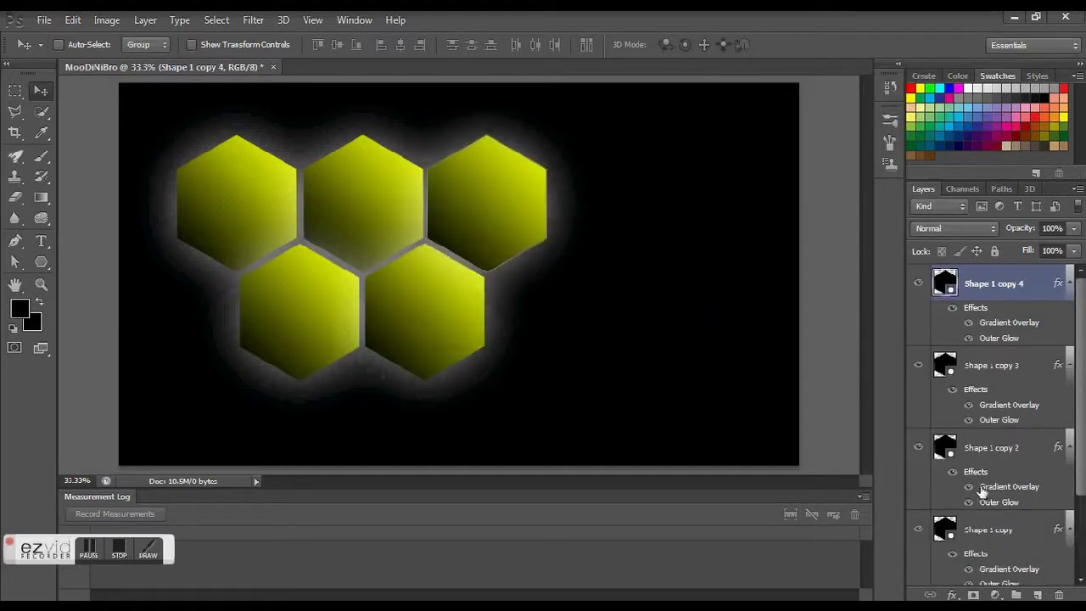
pyautogui.click(1008, 584)
pyautogui.scroll(5, 1008, 509)
pyautogui.rightClick(984, 284)
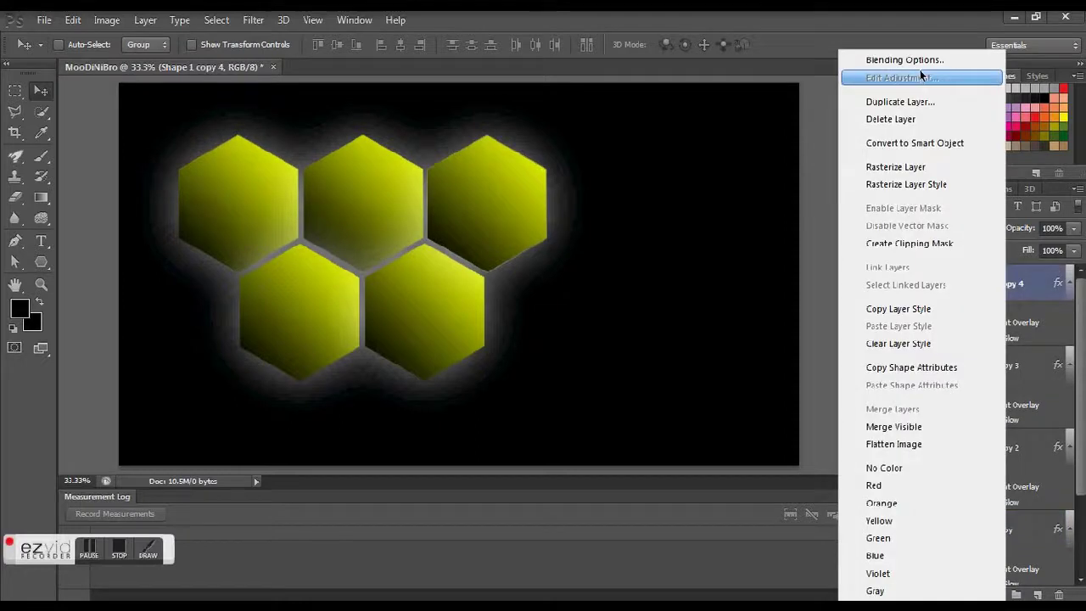
pyautogui.click(874, 99)
pyautogui.moveTo(486, 202)
pyautogui.mouseDown()
pyautogui.moveTo(550, 310)
pyautogui.moveTo(594, 230)
pyautogui.moveTo(682, 303)
pyautogui.moveTo(594, 416)
pyautogui.moveTo(497, 402)
pyautogui.moveTo(358, 413)
pyautogui.moveTo(194, 371)
pyautogui.moveTo(148, 318)
pyautogui.moveTo(229, 428)
pyautogui.moveTo(224, 399)
pyautogui.moveTo(703, 243)
pyautogui.moveTo(704, 216)
pyautogui.mouseUp()
# Make five more hexagon copies filling the bottom row and left edge, ending at Shape 1 copy 13.
pyautogui.rightClick(984, 283)
pyautogui.click(889, 102)
pyautogui.press('Return')
pyautogui.rightClick(984, 283)
pyautogui.click(883, 99)
pyautogui.press('Return')
pyautogui.rightClick(984, 284)
pyautogui.click(882, 100)
pyautogui.press('Return')
pyautogui.rightClick(985, 284)
pyautogui.click(883, 99)
pyautogui.press('Return')
pyautogui.rightClick(984, 283)
pyautogui.click(883, 99)
pyautogui.press('Return')
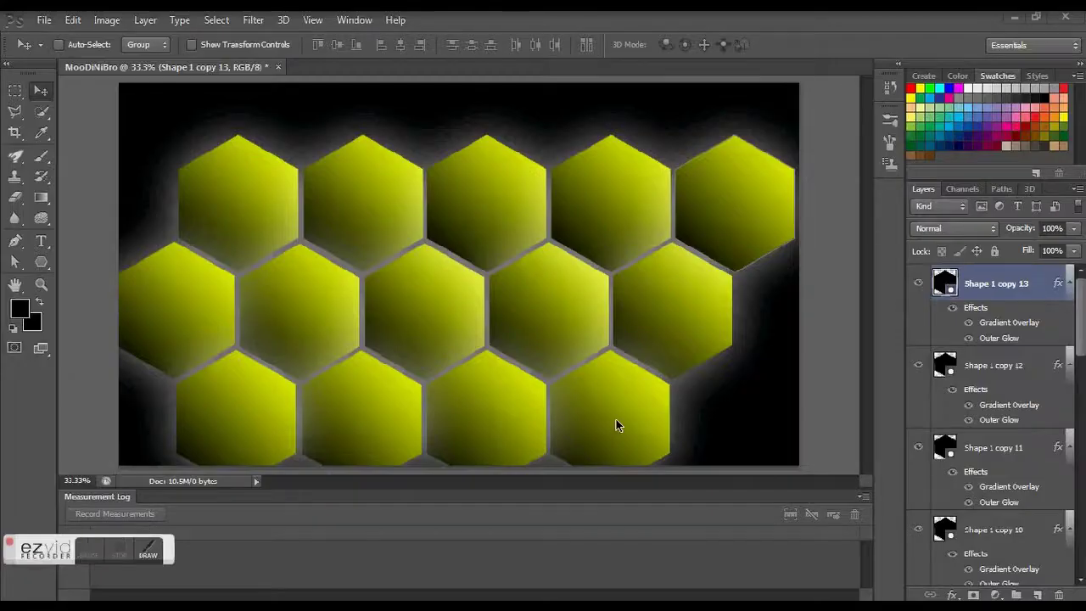
# Select the Gradient tool from the toolbox flyout.
pyautogui.click(42, 218)
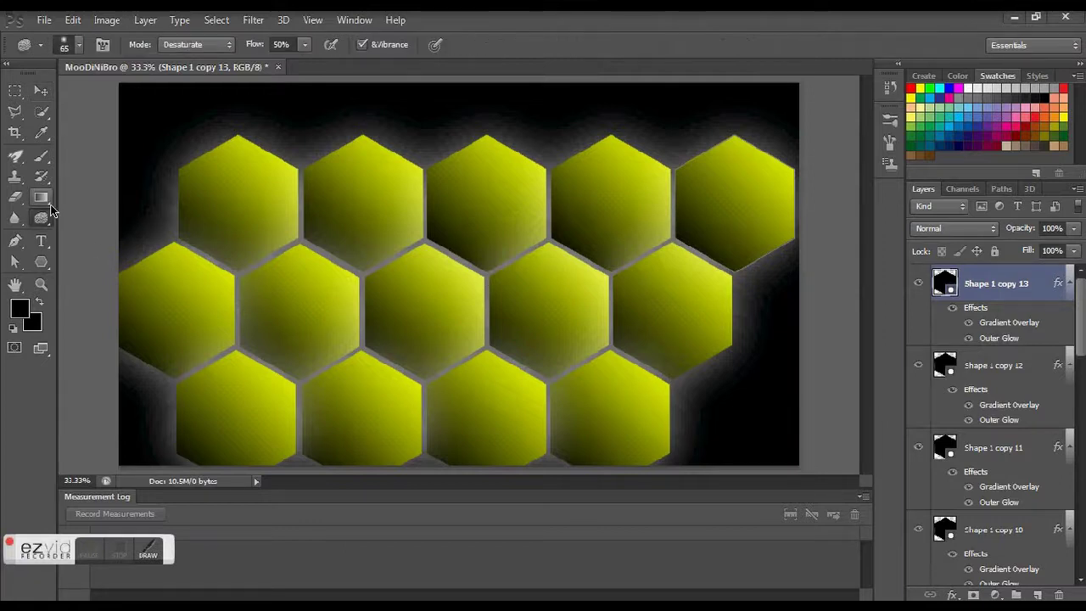
pyautogui.moveTo(48, 205); pyautogui.dragTo(78, 202)
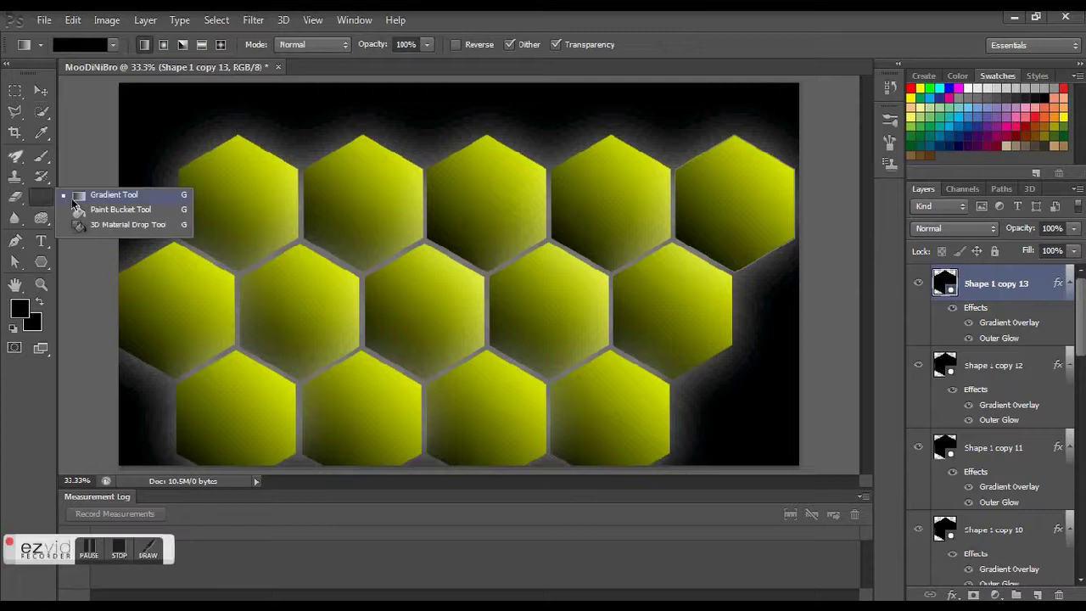
pyautogui.click(78, 201)
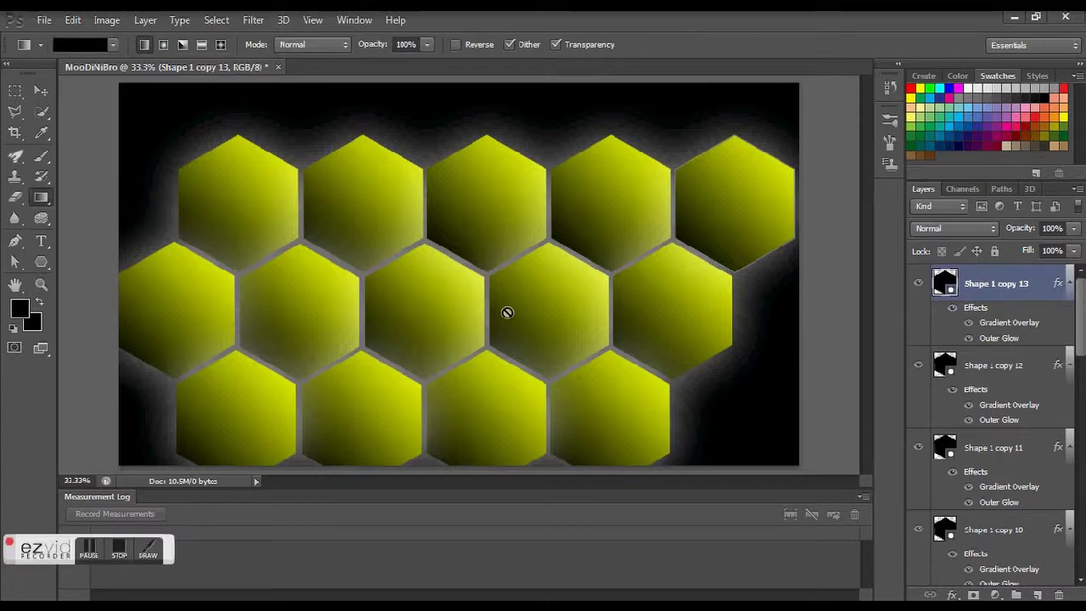
# Add a new empty top layer and try two gradient fills, undoing both.
pyautogui.click(1037, 595)
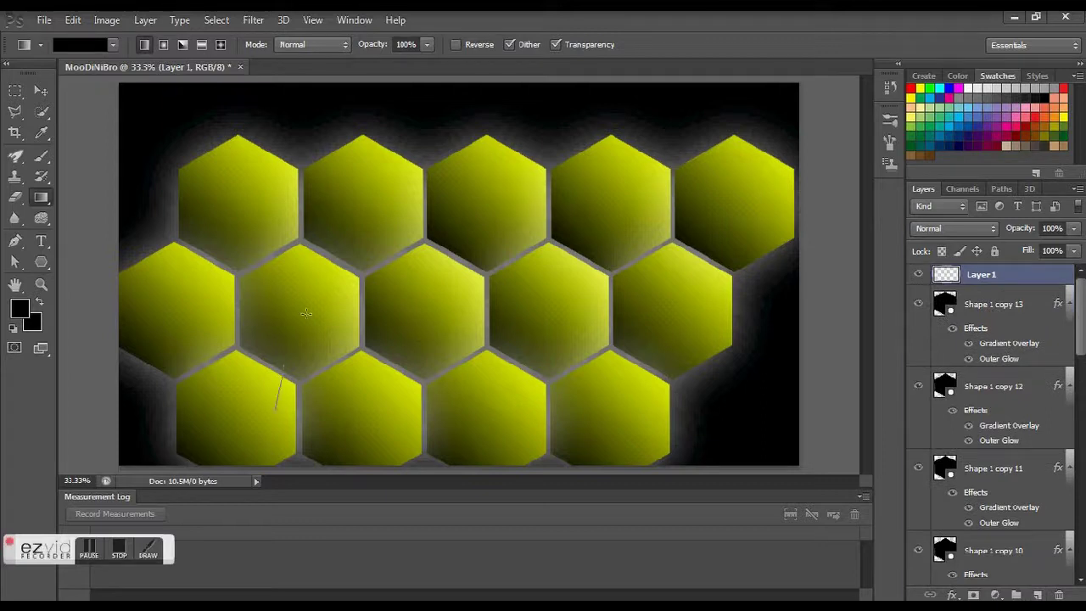
pyautogui.moveTo(306, 313); pyautogui.dragTo(365, 247)
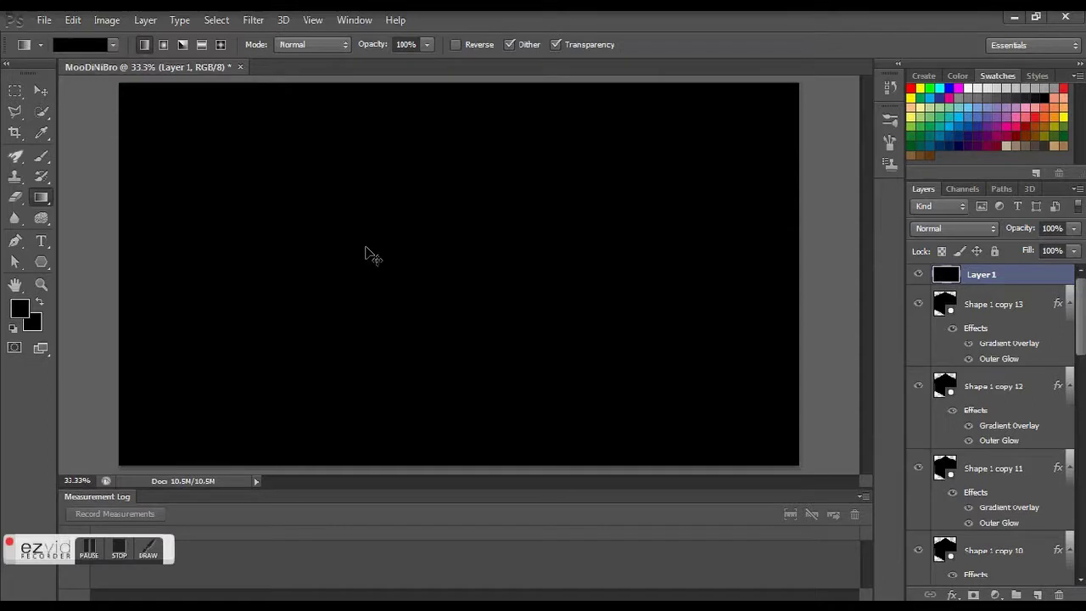
pyautogui.hotkey('ctrl', 'z')
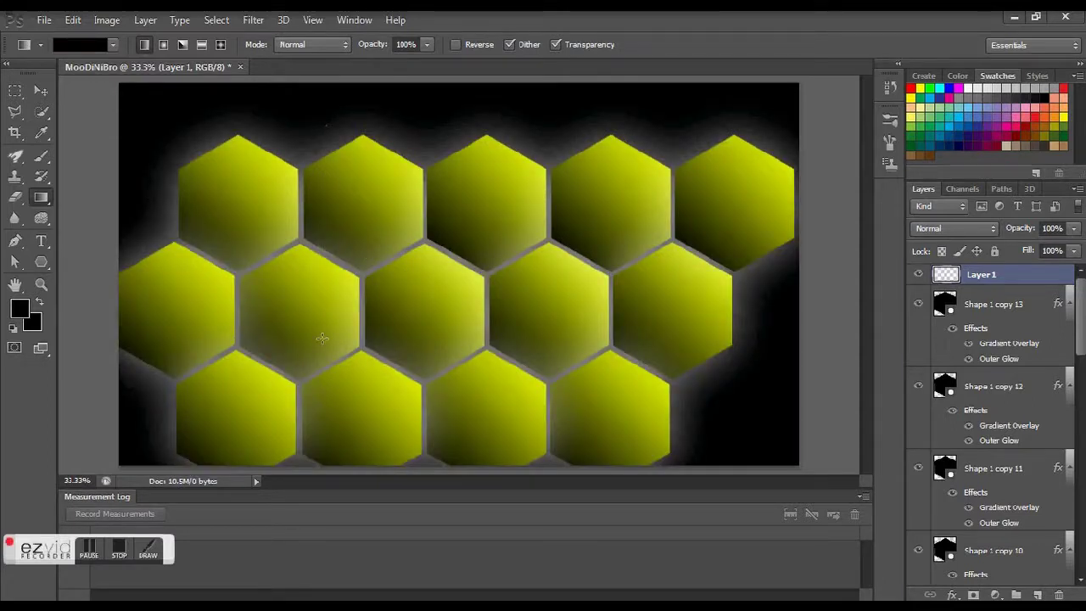
pyautogui.moveTo(323, 124); pyautogui.dragTo(322, 338)
pyautogui.hotkey('ctrl', 'z')
# Draw a 19% opacity reflected gradient with Normal blending across the canvas on Layer 1.
pyautogui.click(428, 45)
pyautogui.moveTo(427, 63); pyautogui.dragTo(364, 65)
pyautogui.moveTo(359, 203); pyautogui.dragTo(395, 359)
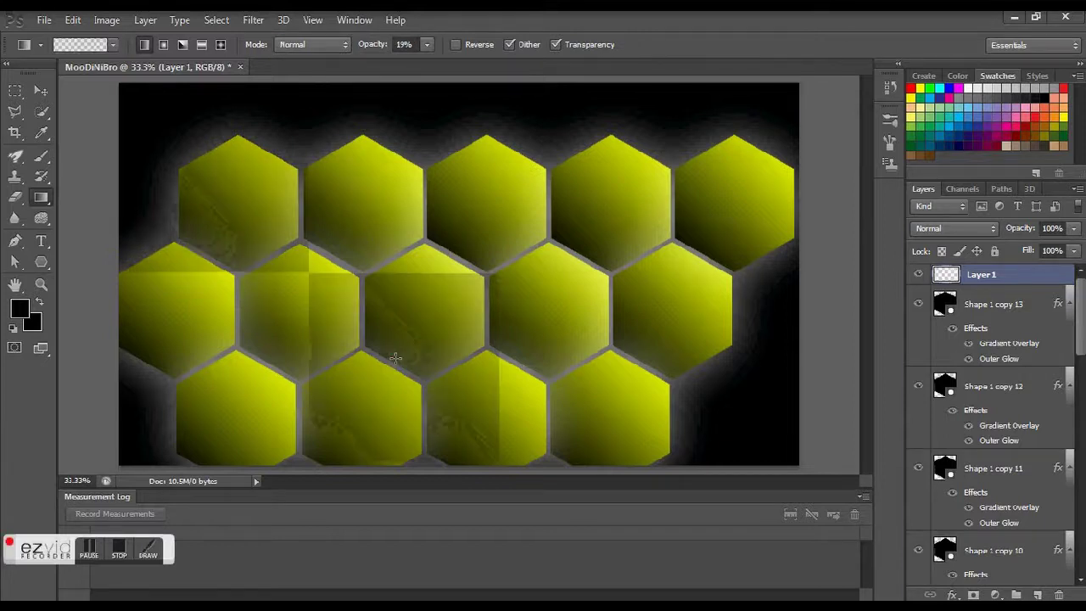
pyautogui.hotkey('ctrl', 'z')
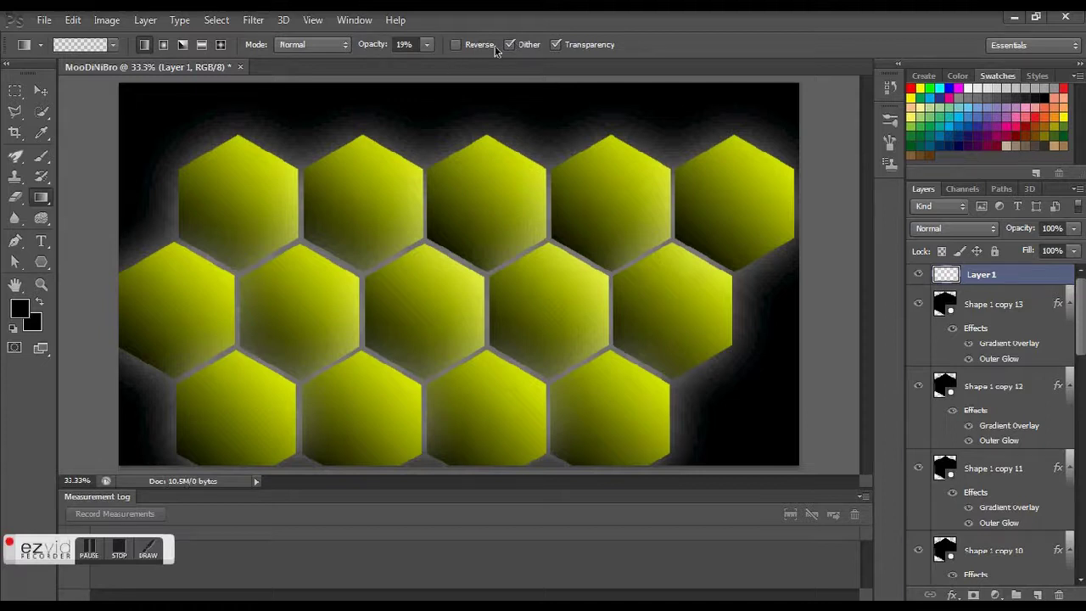
pyautogui.click(344, 46)
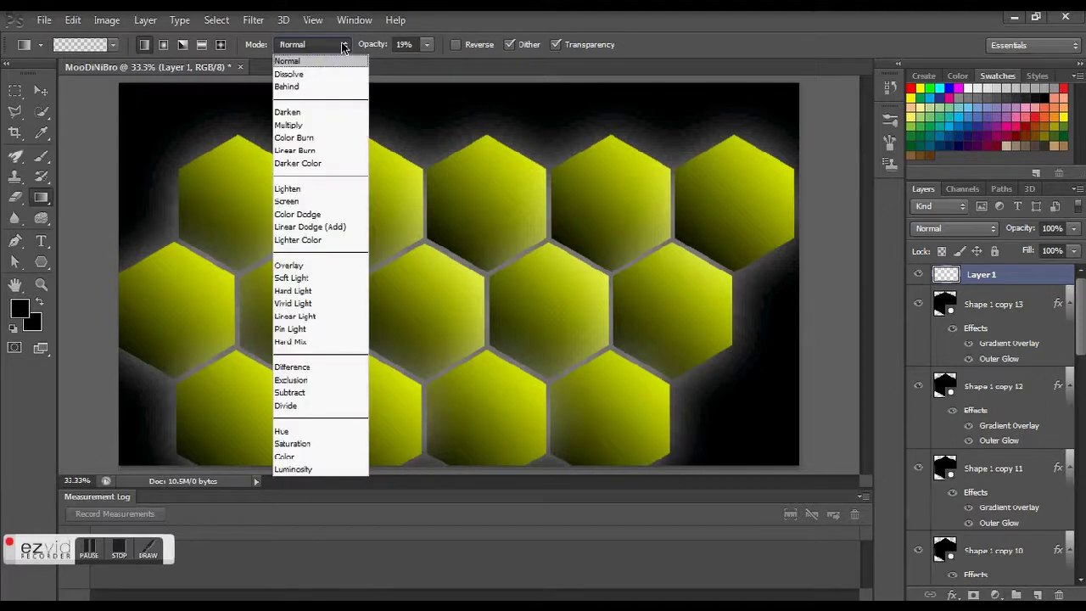
pyautogui.click(344, 46)
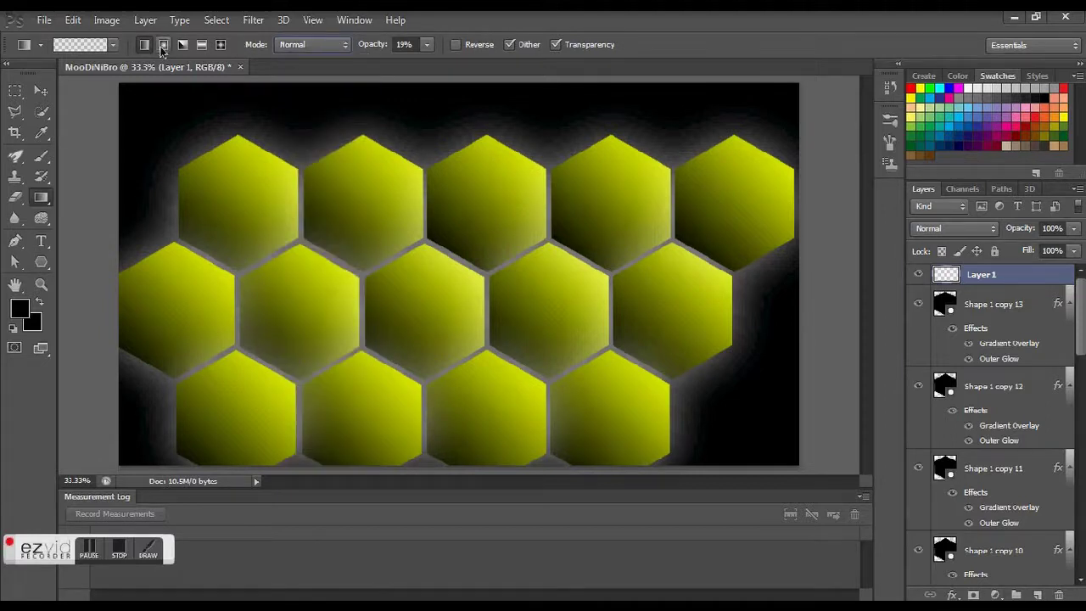
pyautogui.click(202, 44)
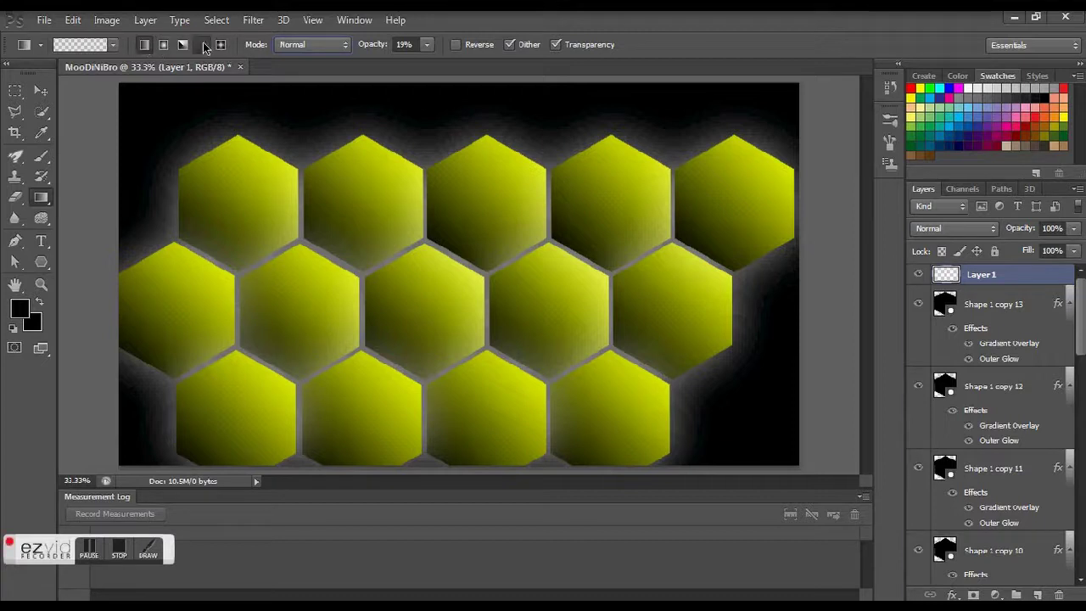
pyautogui.moveTo(185, 140); pyautogui.dragTo(460, 341)
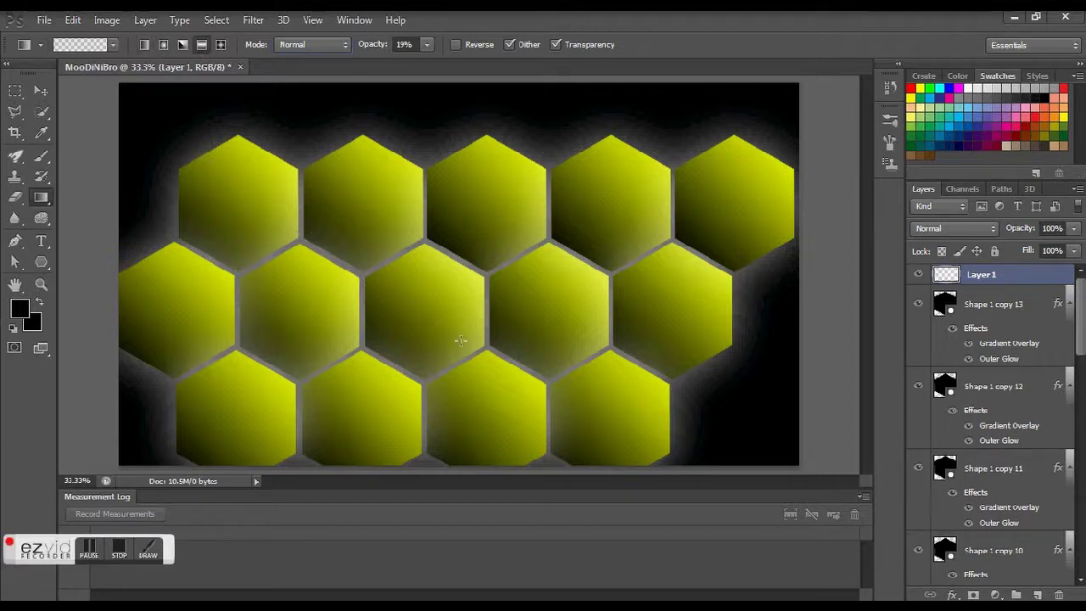
pyautogui.moveTo(460, 348); pyautogui.dragTo(461, 342)
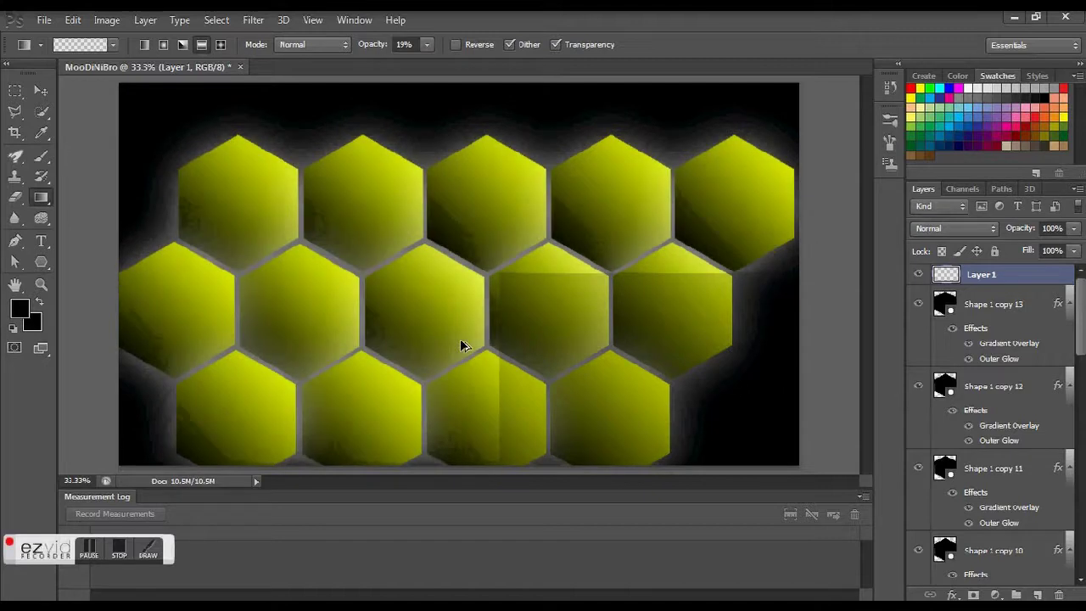
# Set up a linear gradient with the second preset at 100% opacity, undoing a faint first try.
pyautogui.click(145, 45)
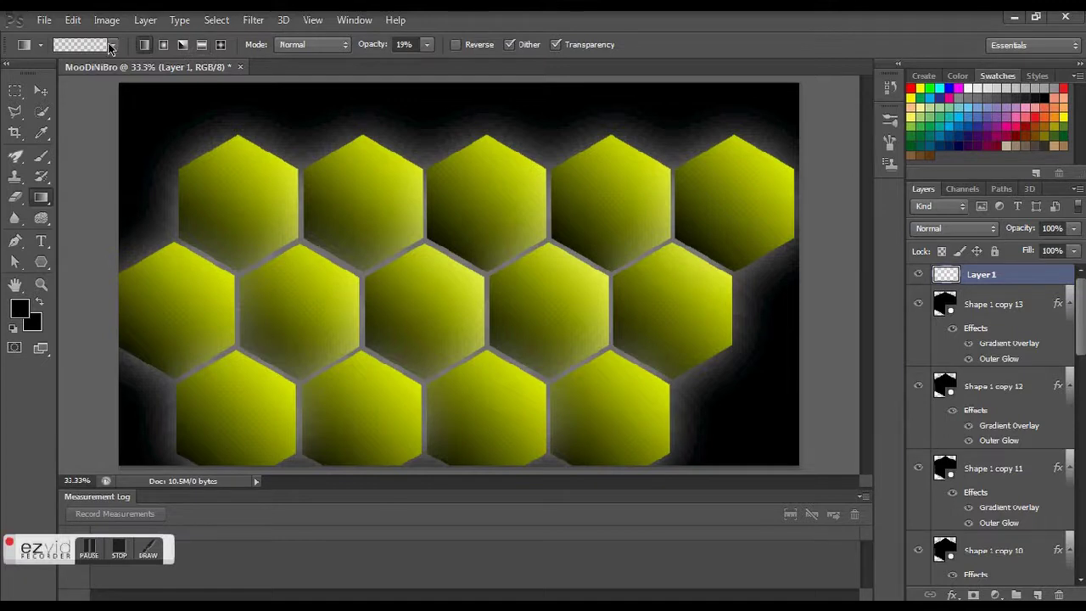
pyautogui.click(110, 46)
pyautogui.click(62, 79)
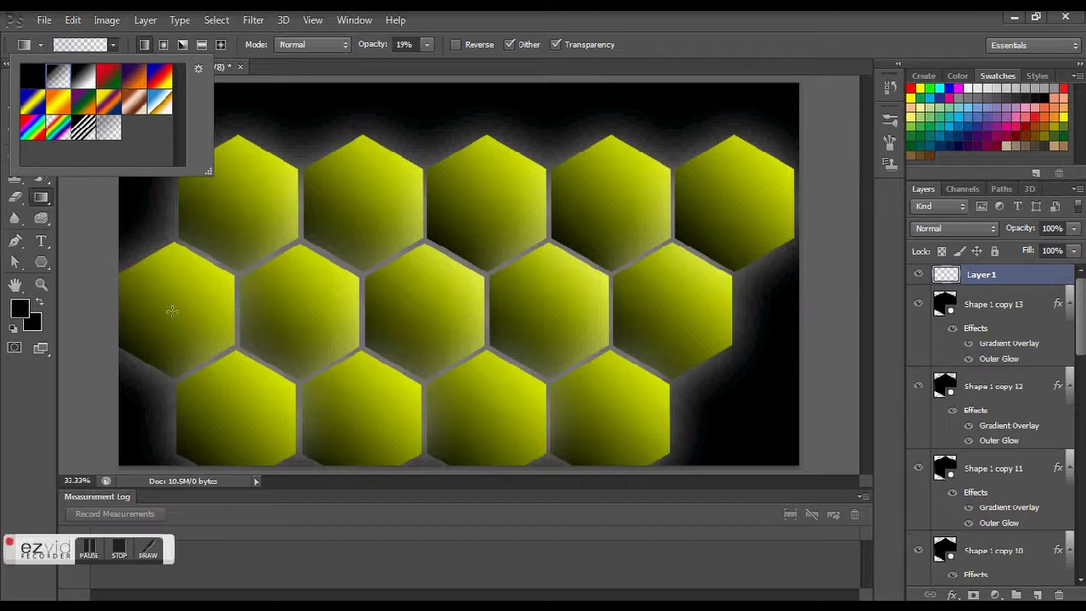
pyautogui.moveTo(121, 469); pyautogui.dragTo(290, 303)
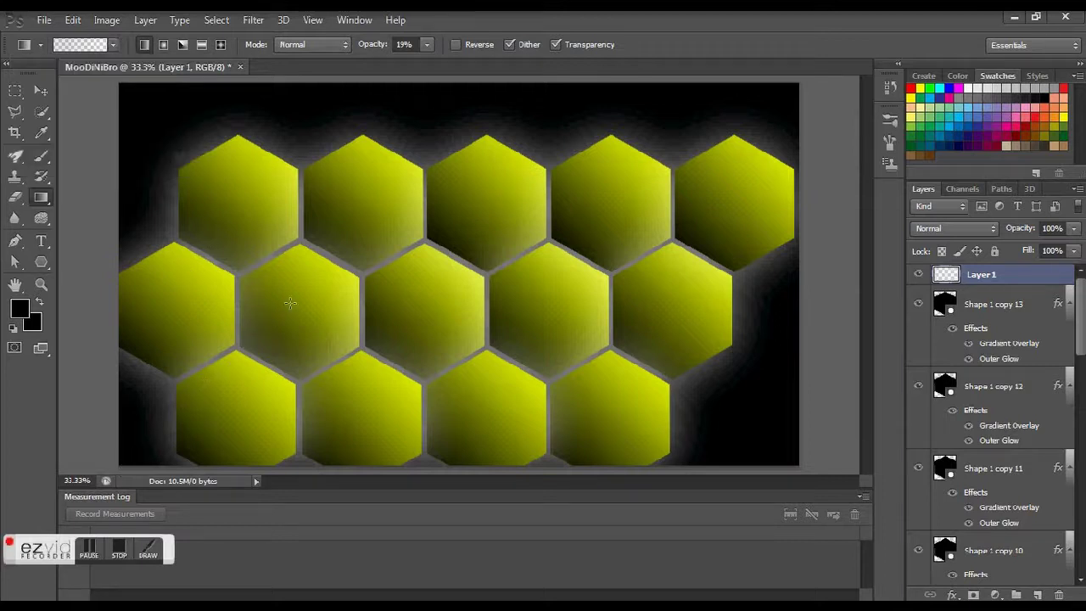
pyautogui.click(427, 44)
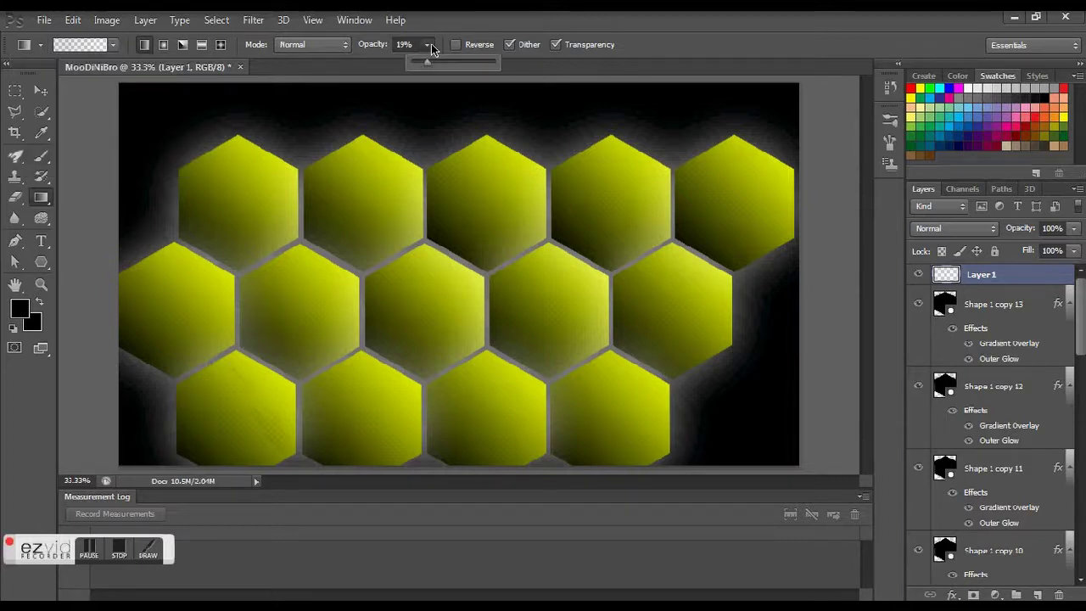
pyautogui.moveTo(427, 62); pyautogui.dragTo(513, 58)
pyautogui.click(514, 59)
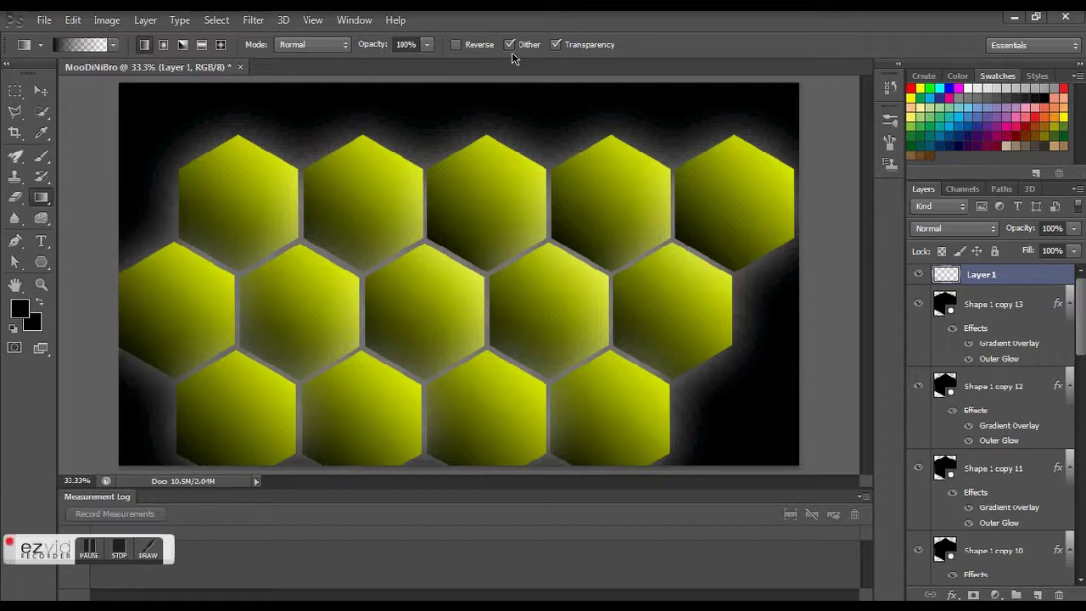
pyautogui.hotkey('ctrl', 'z')
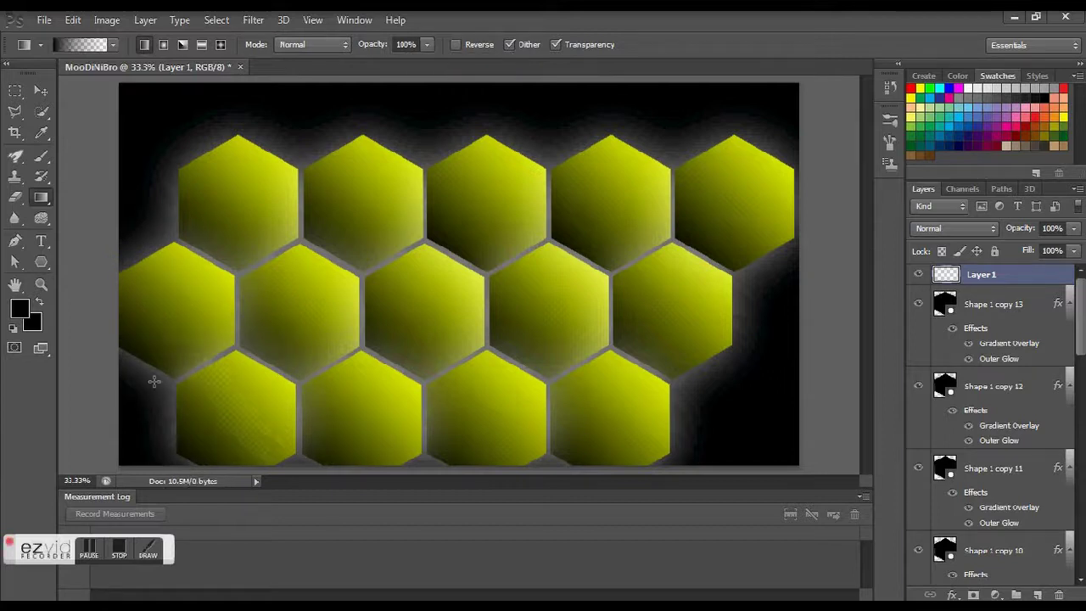
# Try black gradients across the lower-left, upper and right hexagons, undoing the unwanted ones.
pyautogui.moveTo(126, 440); pyautogui.dragTo(617, 180)
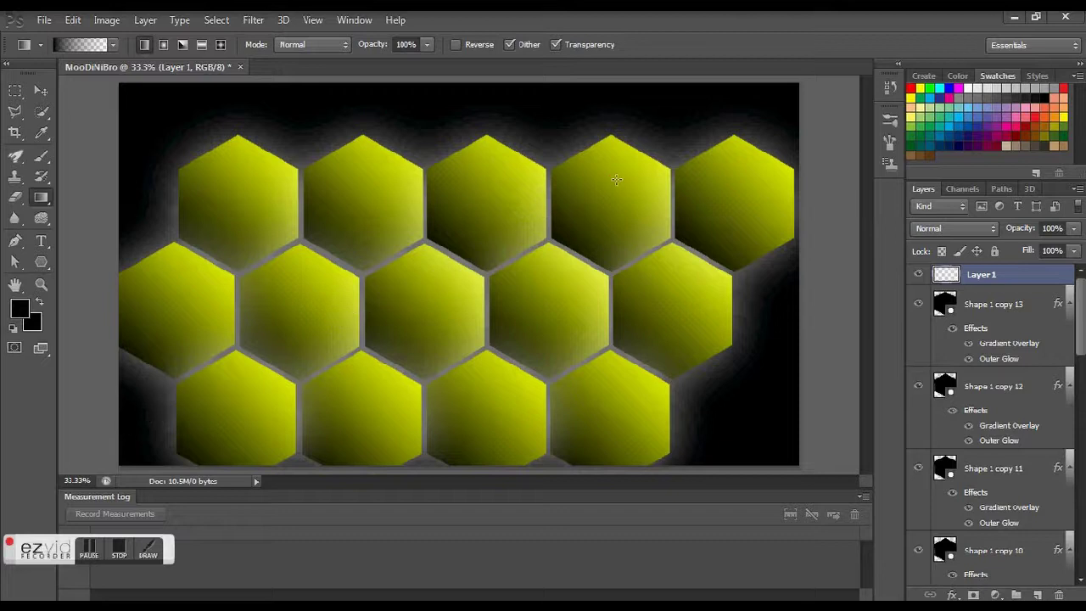
pyautogui.moveTo(726, 111); pyautogui.dragTo(609, 215)
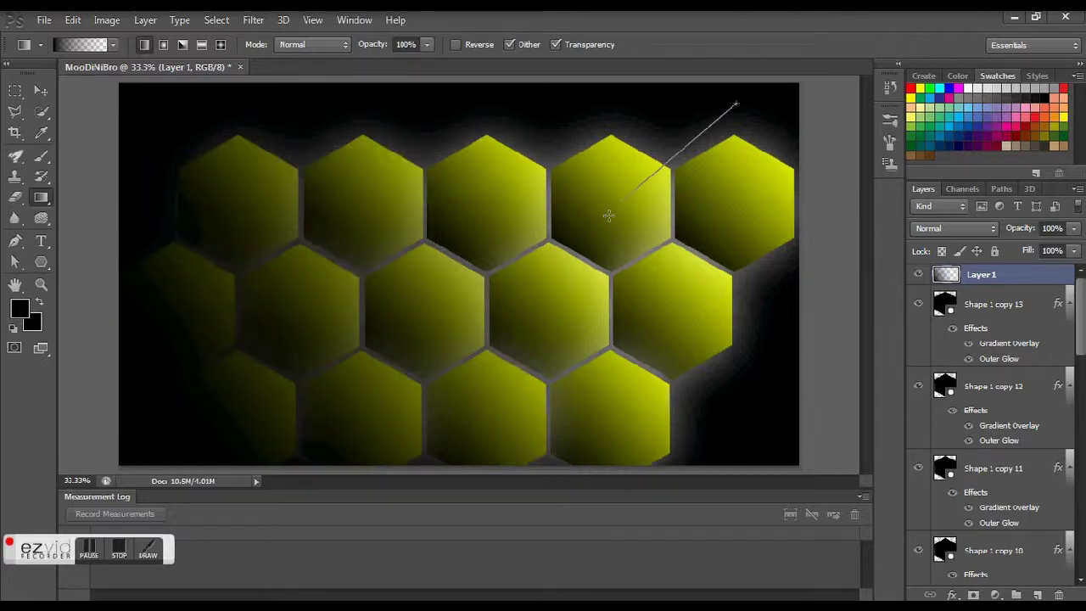
pyautogui.moveTo(373, 115); pyautogui.dragTo(456, 197)
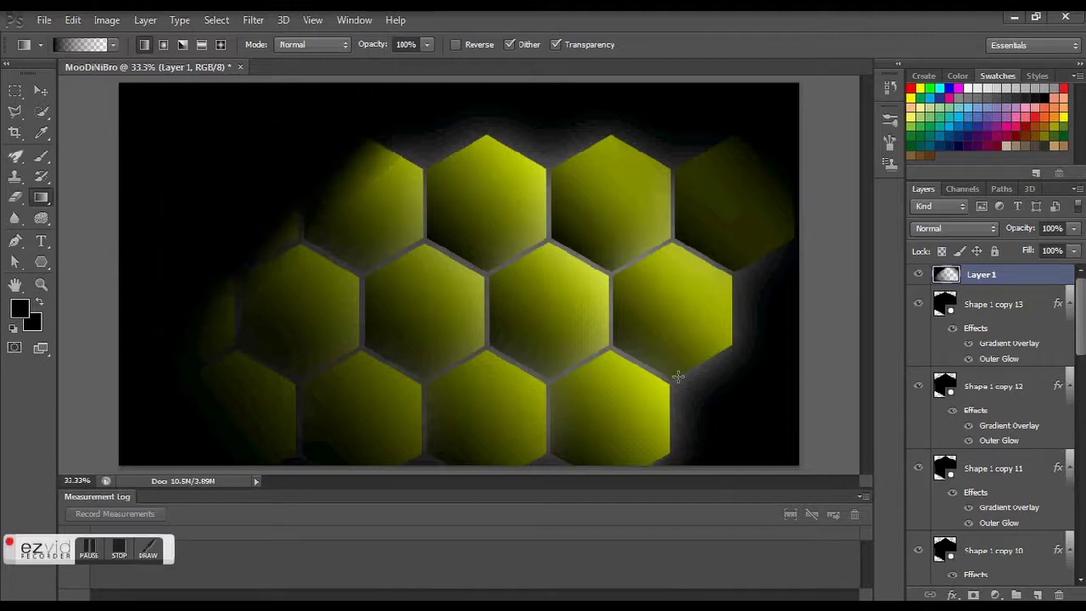
pyautogui.hotkey('ctrl', 'z')
pyautogui.moveTo(739, 396); pyautogui.dragTo(599, 280)
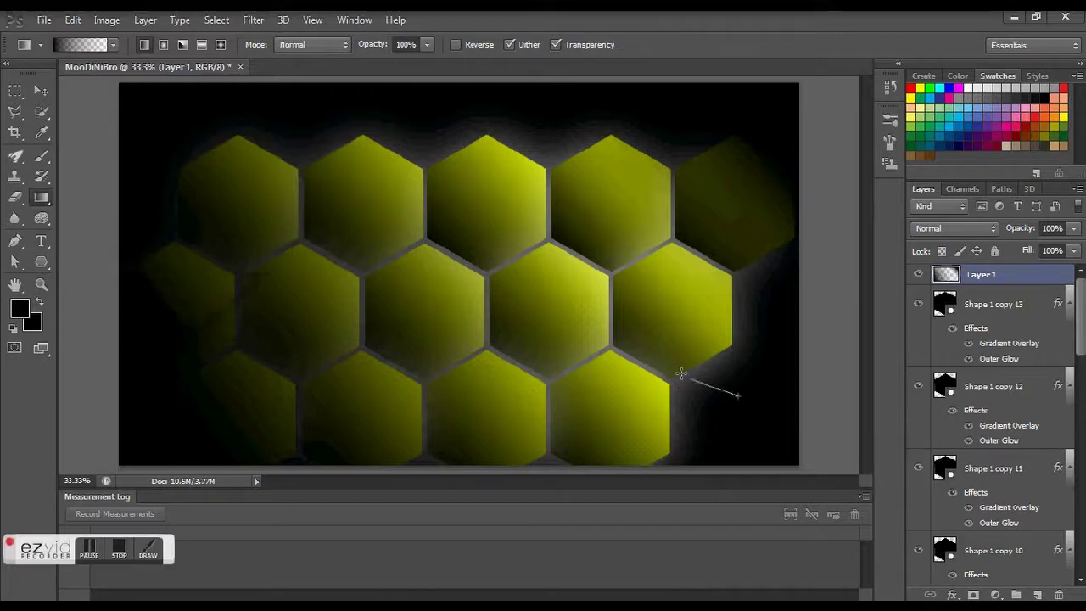
pyautogui.moveTo(556, 151); pyautogui.dragTo(543, 166)
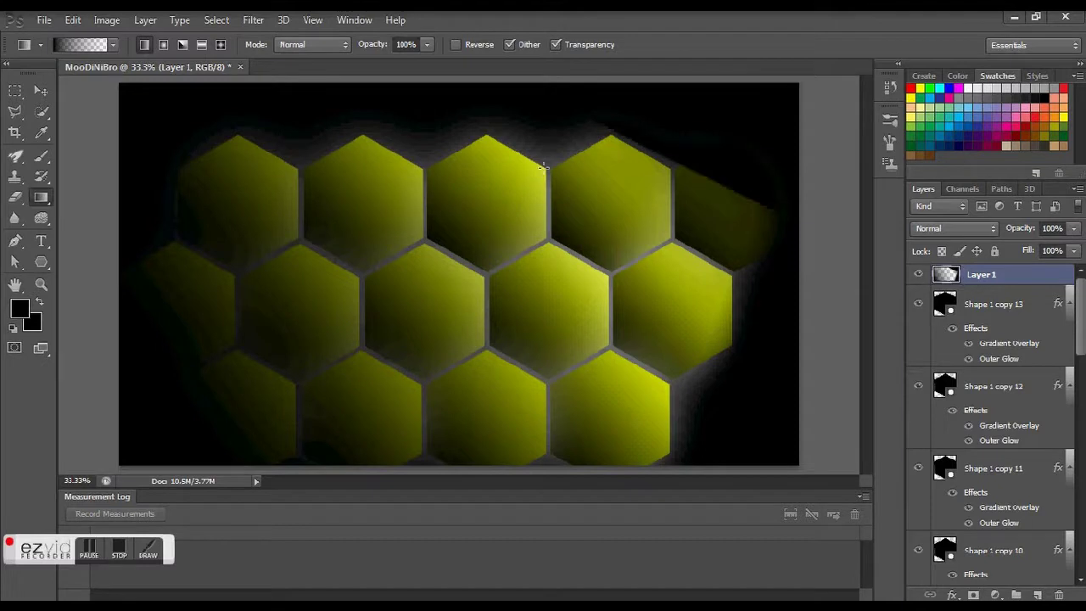
pyautogui.hotkey('ctrl', 'z')
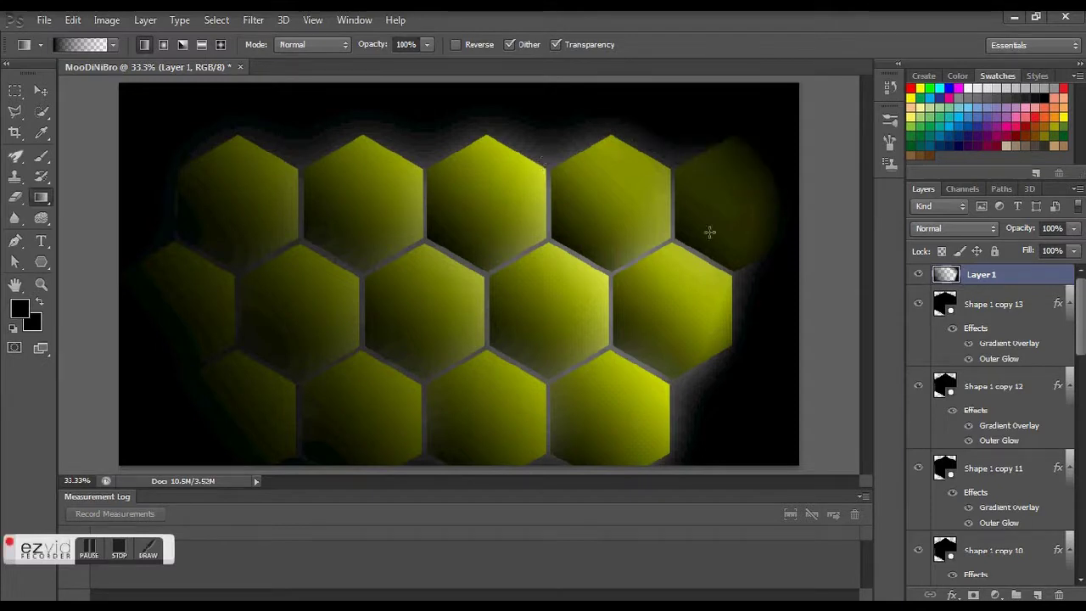
pyautogui.hotkey('ctrl', 'alt', 'z')
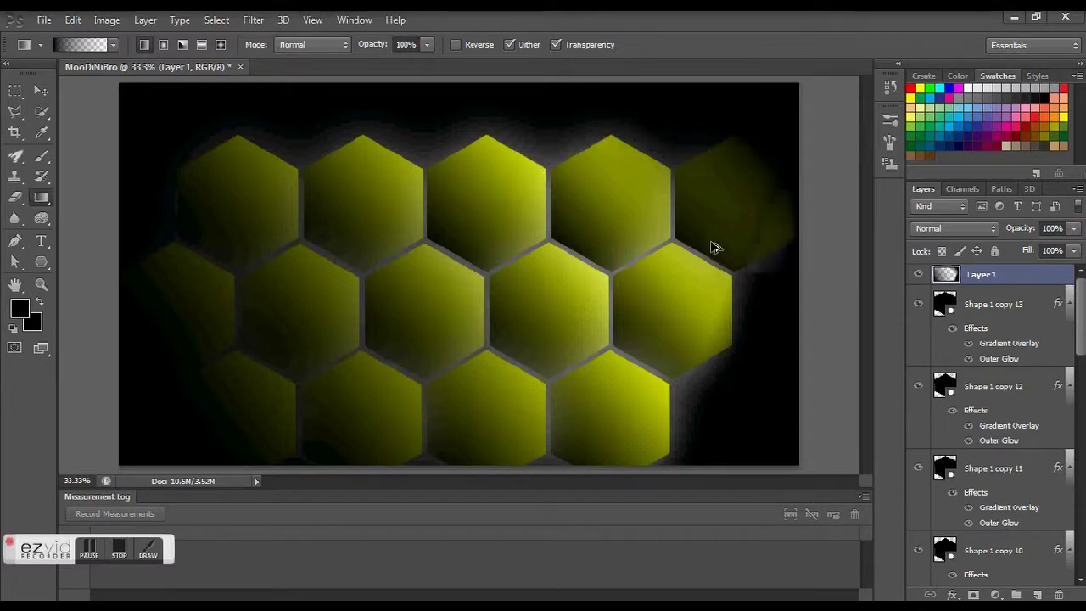
pyautogui.moveTo(783, 413)
pyautogui.mouseDown()
pyautogui.moveTo(538, 333)
pyautogui.moveTo(340, 242)
pyautogui.mouseUp()
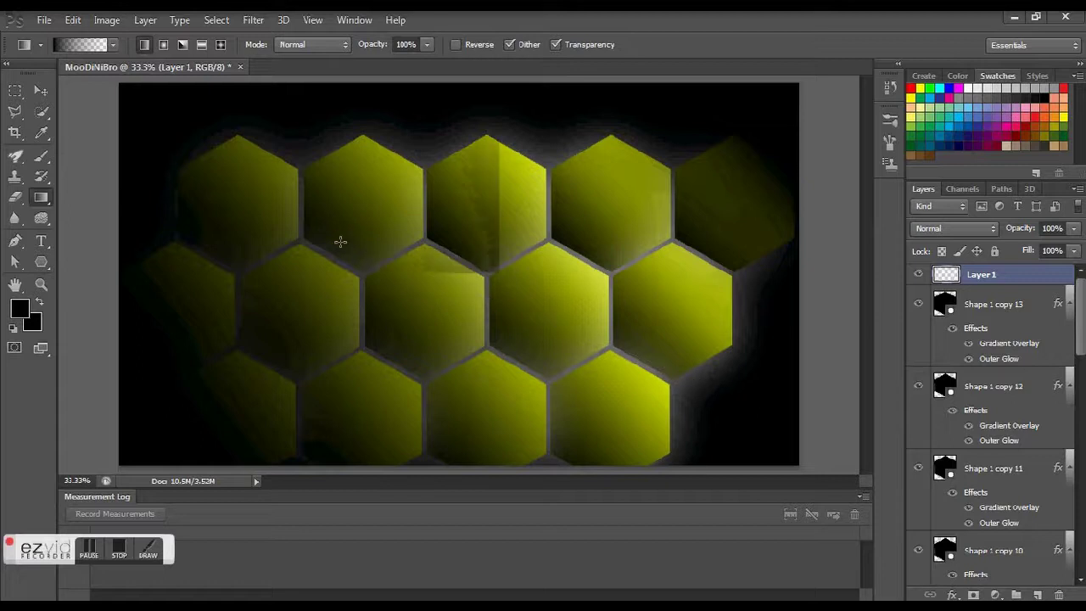
pyautogui.hotkey('ctrl', 'z')
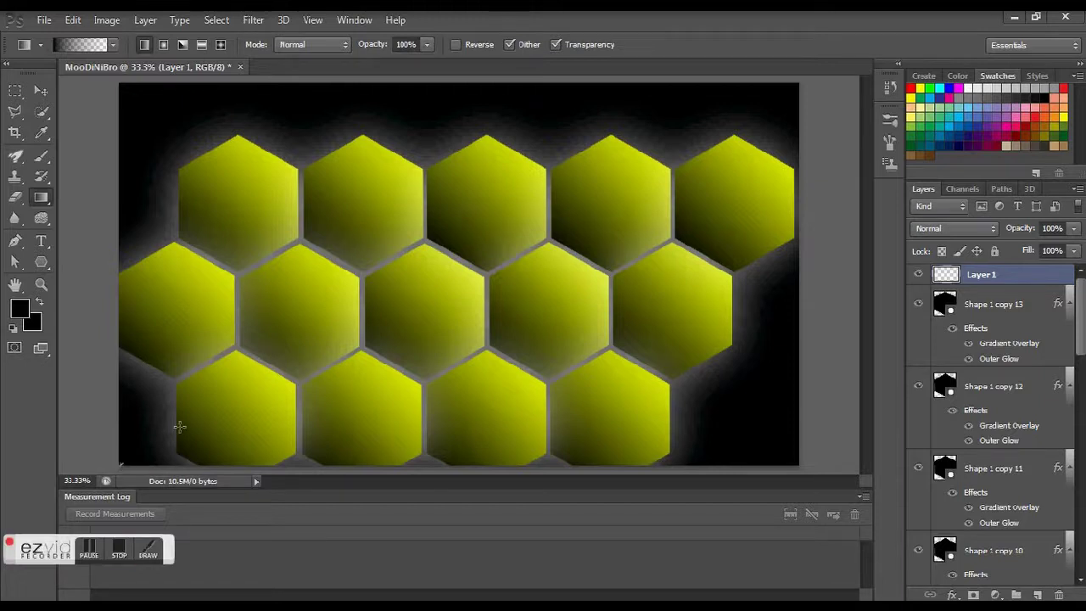
# Darken the bottom-left and bottom-right canvas corners with short black gradients.
pyautogui.moveTo(180, 426)
pyautogui.mouseDown()
pyautogui.moveTo(165, 424)
pyautogui.moveTo(152, 393)
pyautogui.mouseUp()
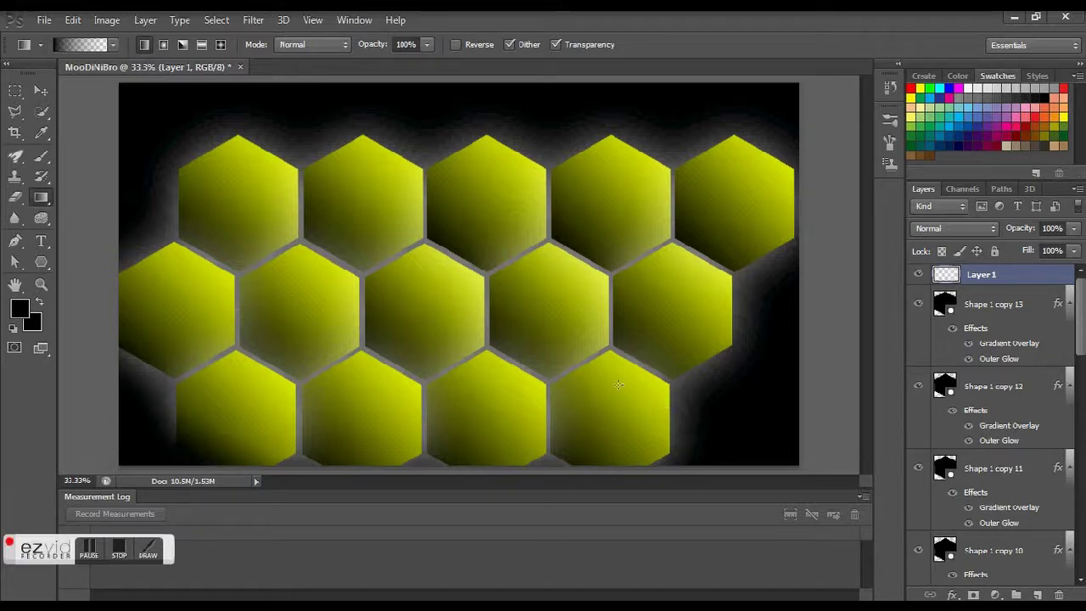
pyautogui.moveTo(668, 403); pyautogui.dragTo(666, 400)
pyautogui.moveTo(747, 323); pyautogui.dragTo(719, 384)
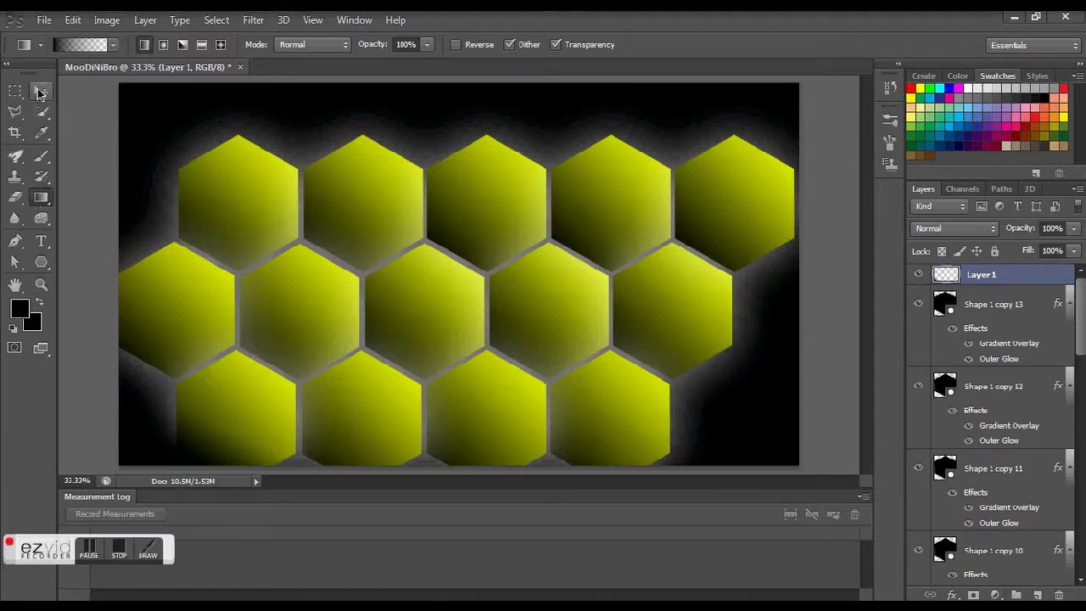
# Type 'MooDiNiBro' in a text box over the middle hexagons and move it right and down.
pyautogui.click(40, 243)
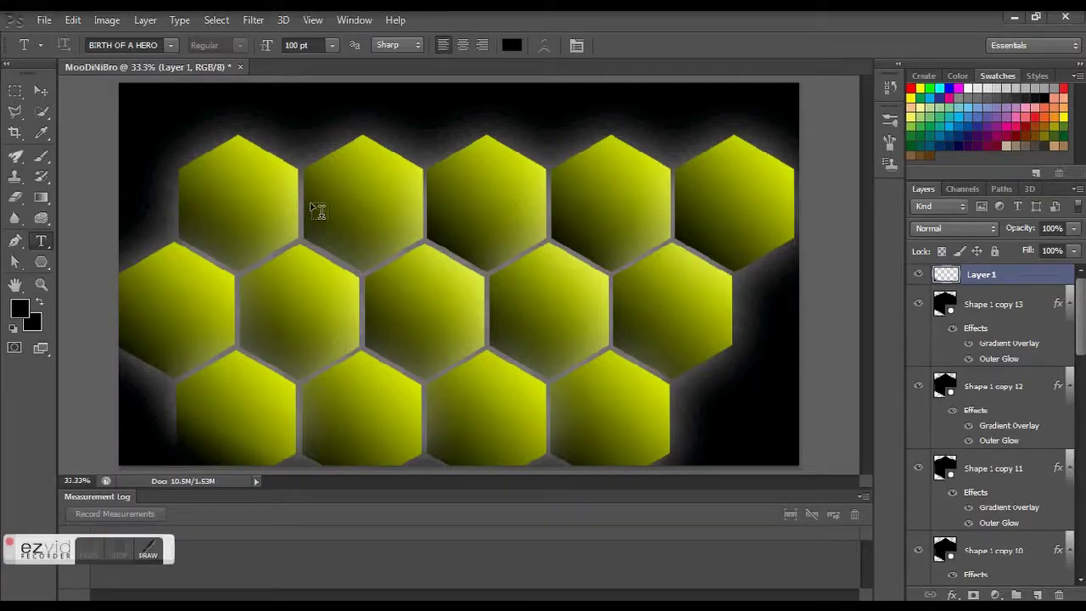
pyautogui.moveTo(228, 243)
pyautogui.mouseDown()
pyautogui.moveTo(341, 296)
pyautogui.moveTo(733, 383)
pyautogui.mouseUp()
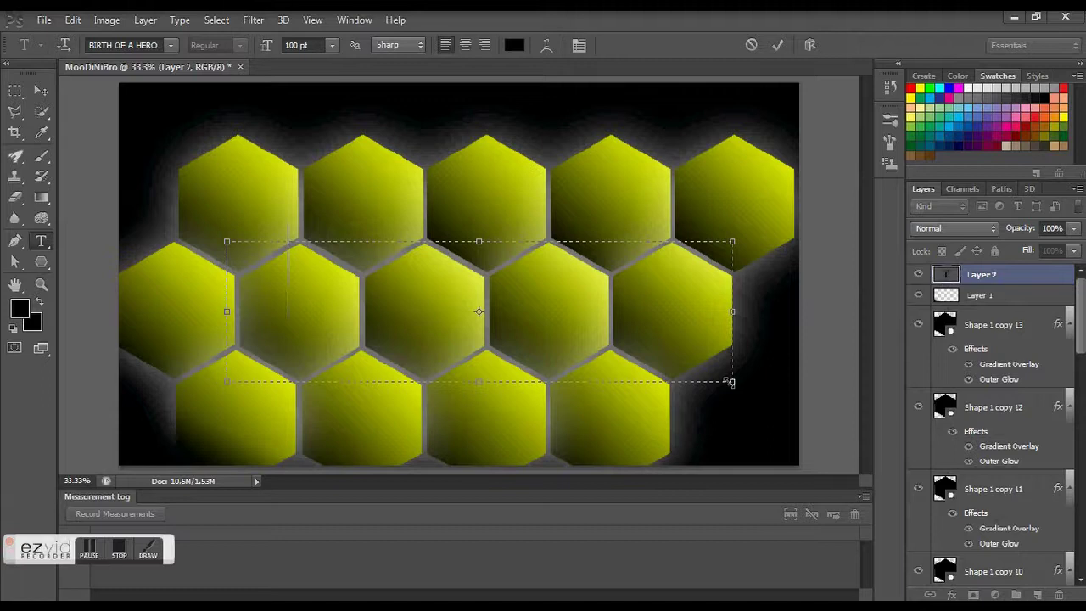
pyautogui.write('MooD')
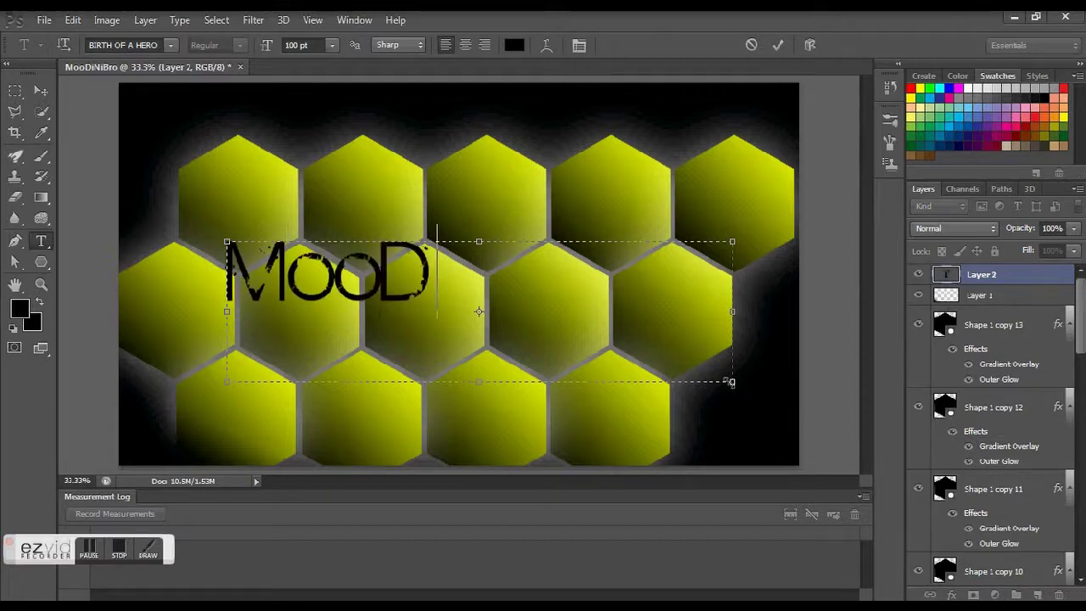
pyautogui.write('iNiB')
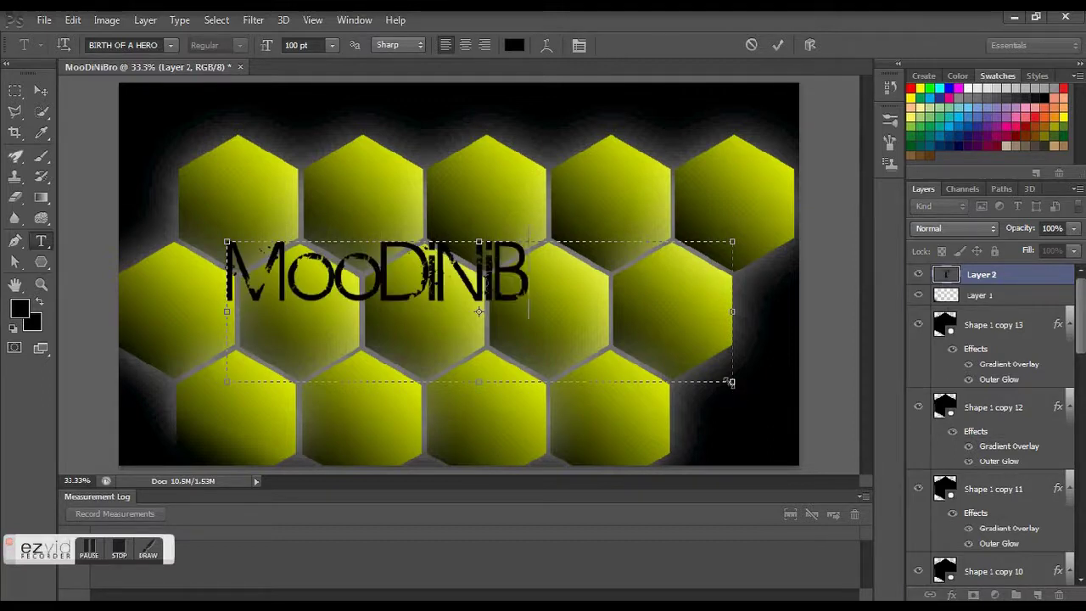
pyautogui.write('ro')
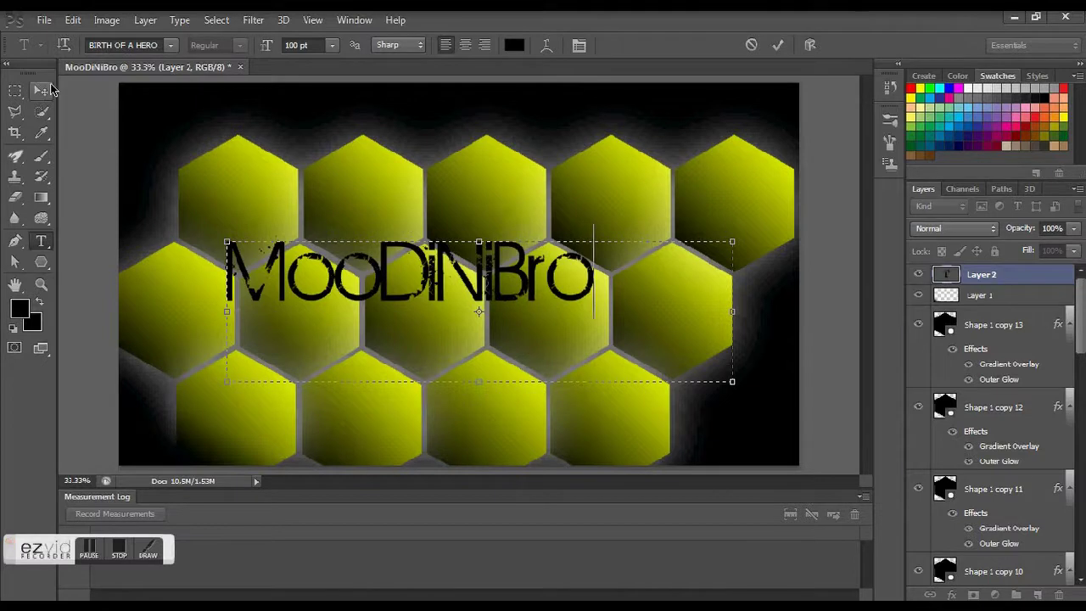
pyautogui.click(40, 90)
pyautogui.moveTo(369, 283); pyautogui.dragTo(468, 312)
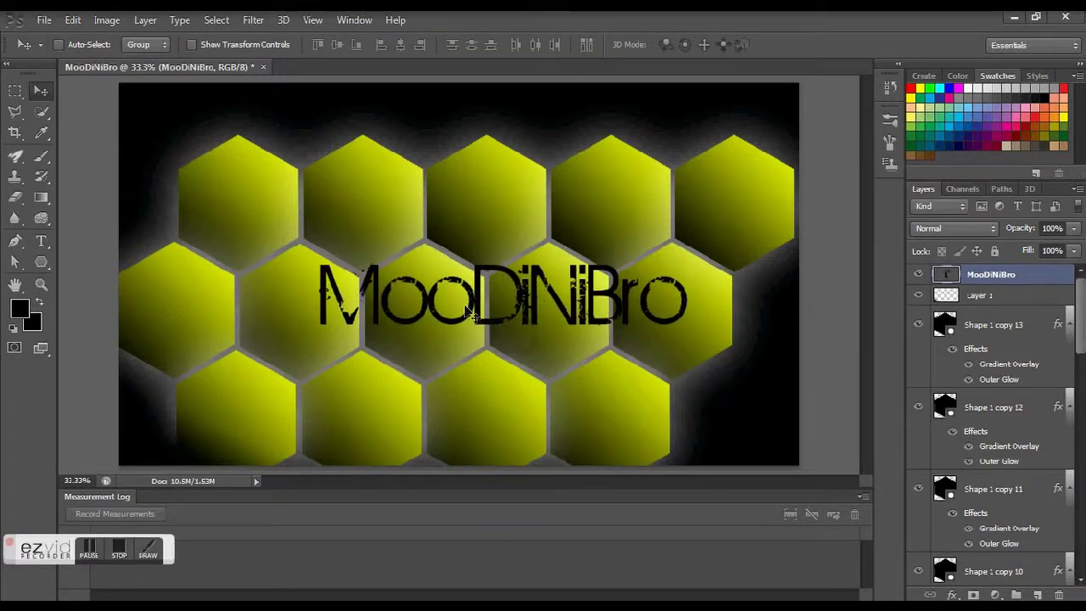
# Scale the MooDiNiBro title up to about 125% and nudge it into the centre.
pyautogui.hotkey('ctrl', 't')
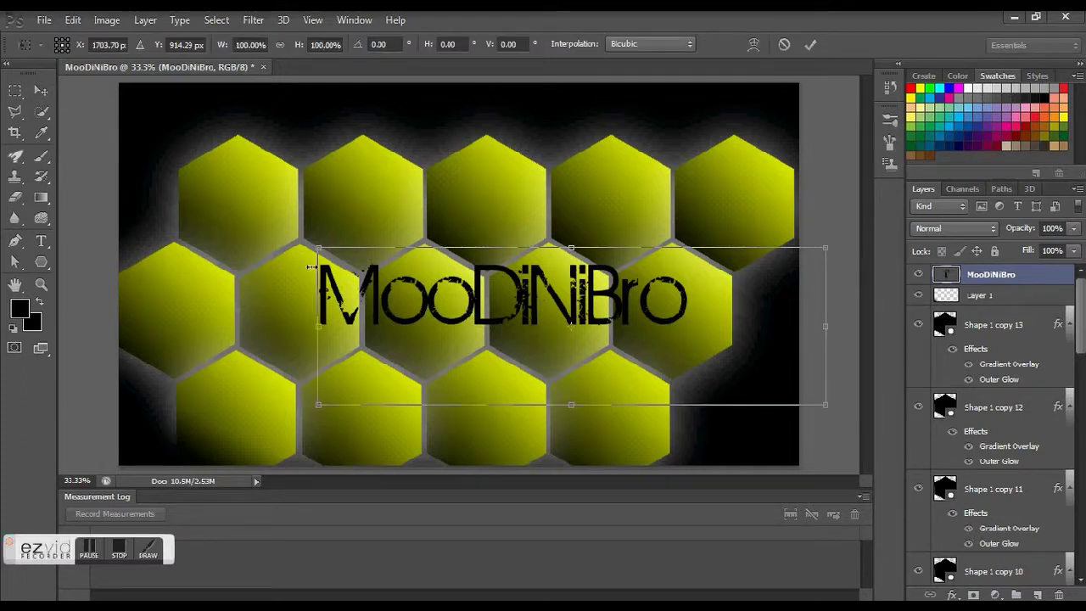
pyautogui.moveTo(312, 243); pyautogui.dragTo(205, 158)
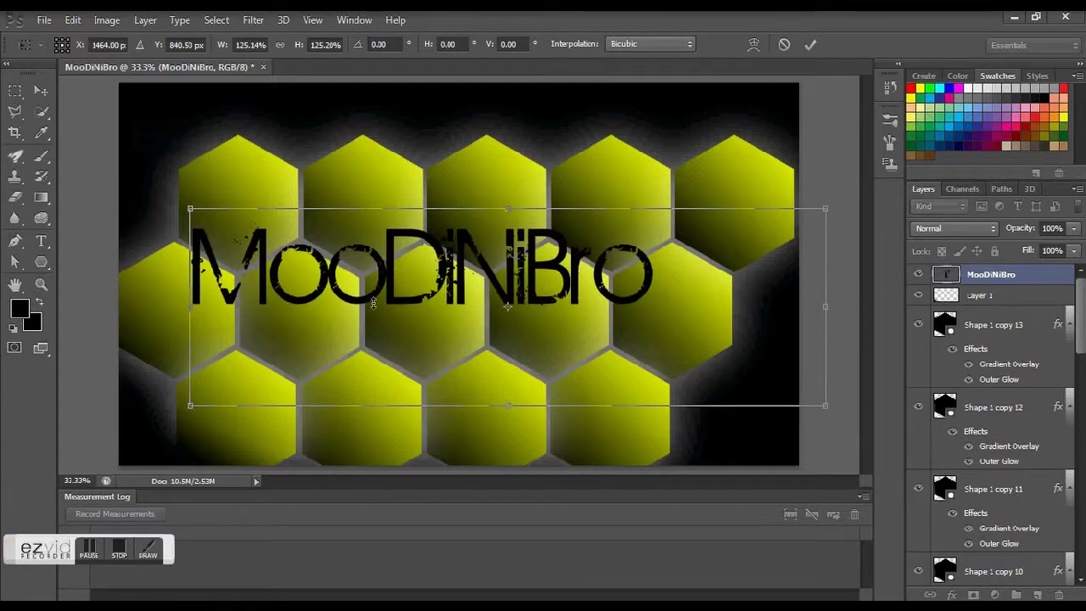
pyautogui.click(41, 90)
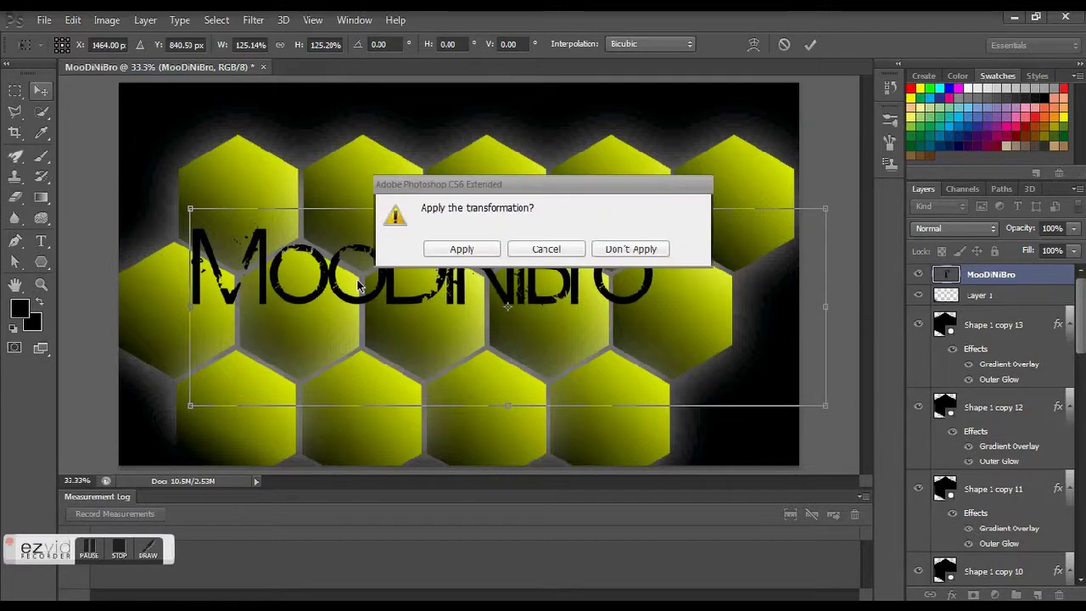
pyautogui.click(488, 252)
pyautogui.moveTo(437, 273)
pyautogui.mouseDown()
pyautogui.moveTo(556, 322)
pyautogui.moveTo(606, 314)
pyautogui.mouseUp()
pyautogui.press('Left')
pyautogui.press('Left')
pyautogui.press('Left')
pyautogui.press('Left')
pyautogui.press('Left')
pyautogui.press('Left')
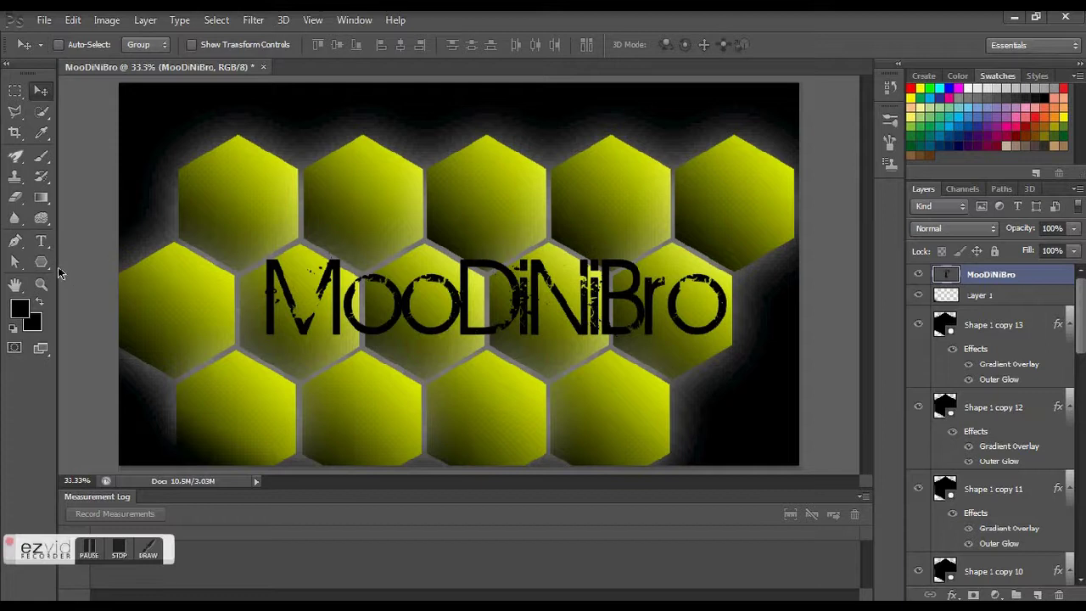
# Draw a wide black rounded rectangle across the honeycomb centre with Layer 1 selected.
pyautogui.click(40, 263)
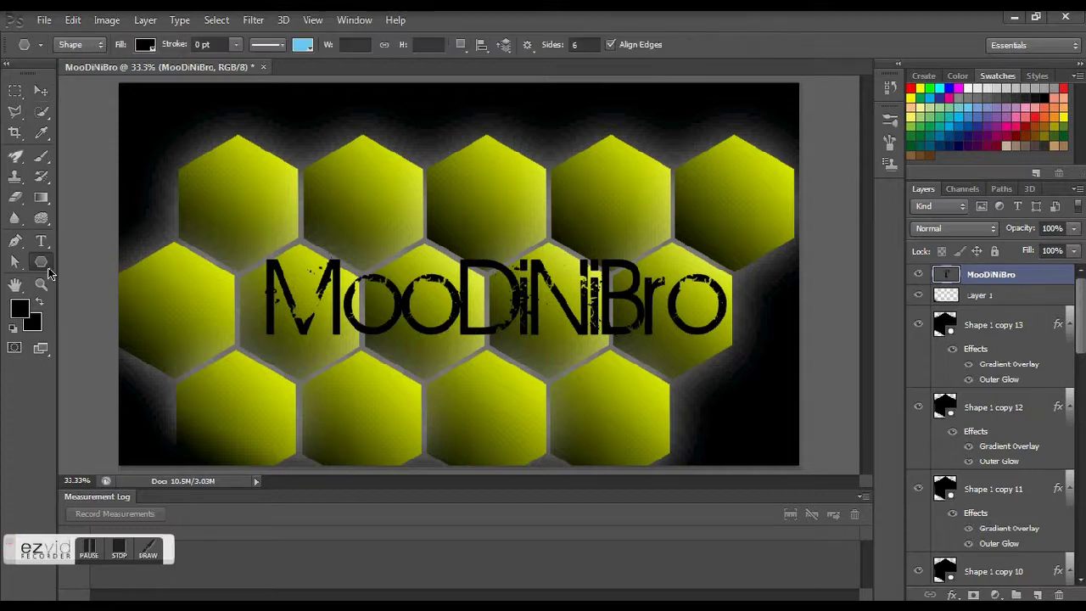
pyautogui.rightClick(48, 271)
pyautogui.click(81, 276)
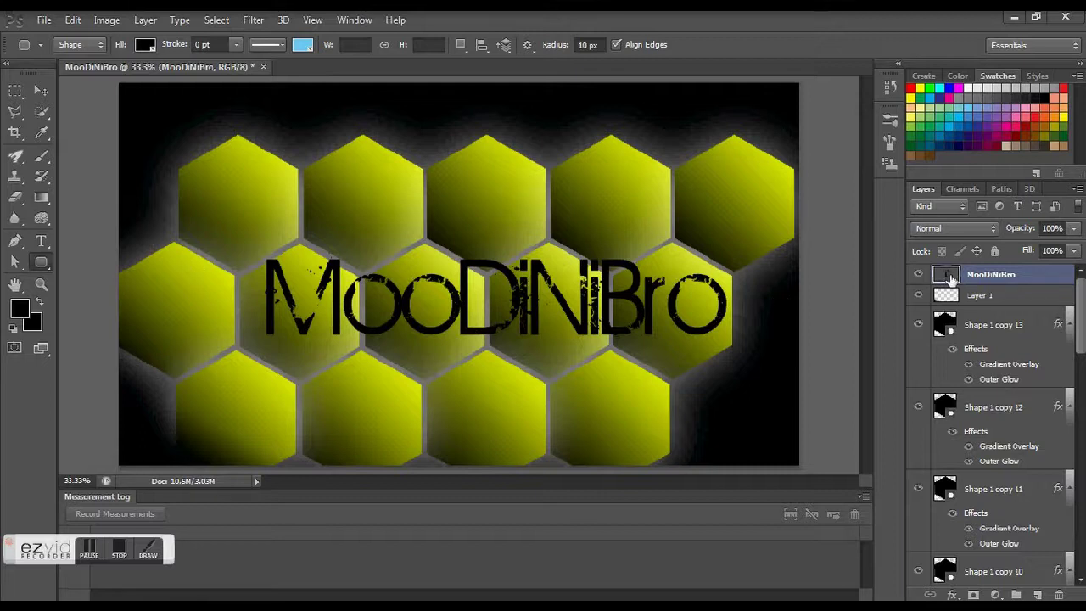
pyautogui.click(965, 296)
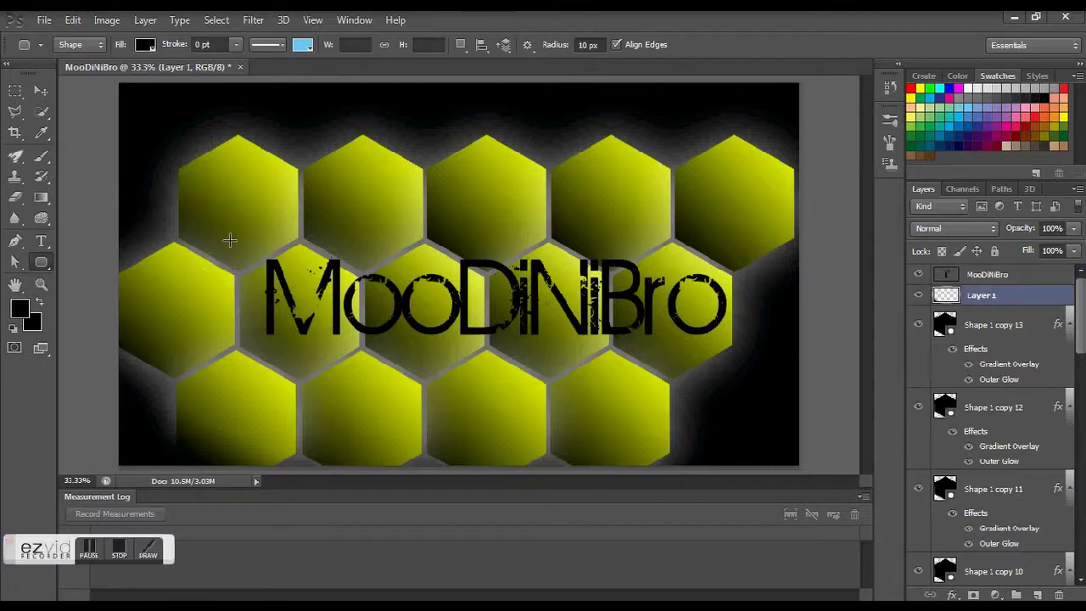
pyautogui.moveTo(234, 240); pyautogui.dragTo(743, 364)
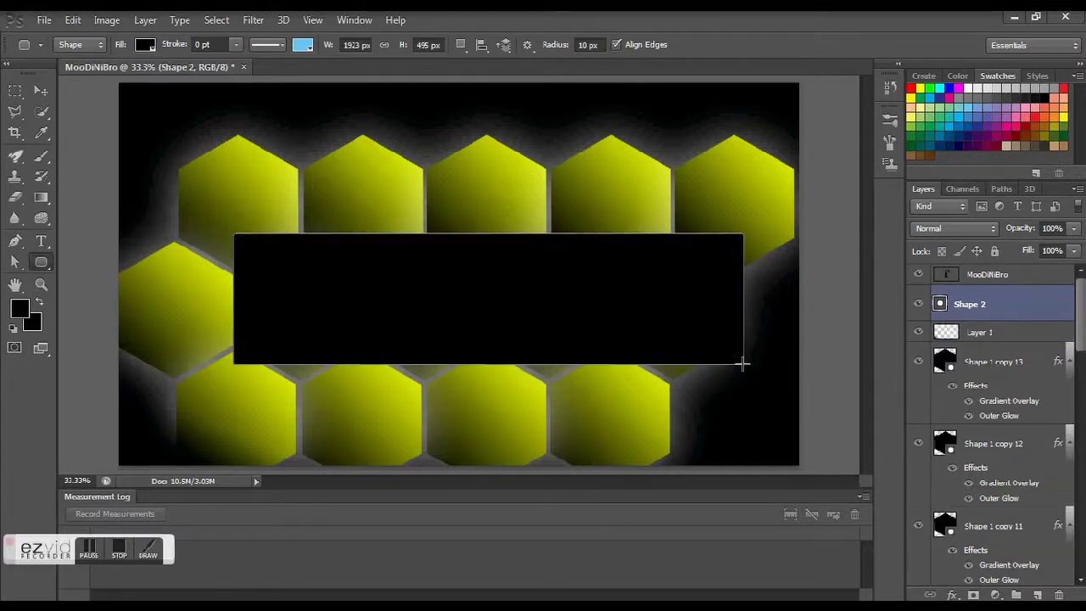
# Move the Shape 2 layer below Layer 1 and bring up its layer options.
pyautogui.moveTo(1006, 304); pyautogui.dragTo(1003, 322)
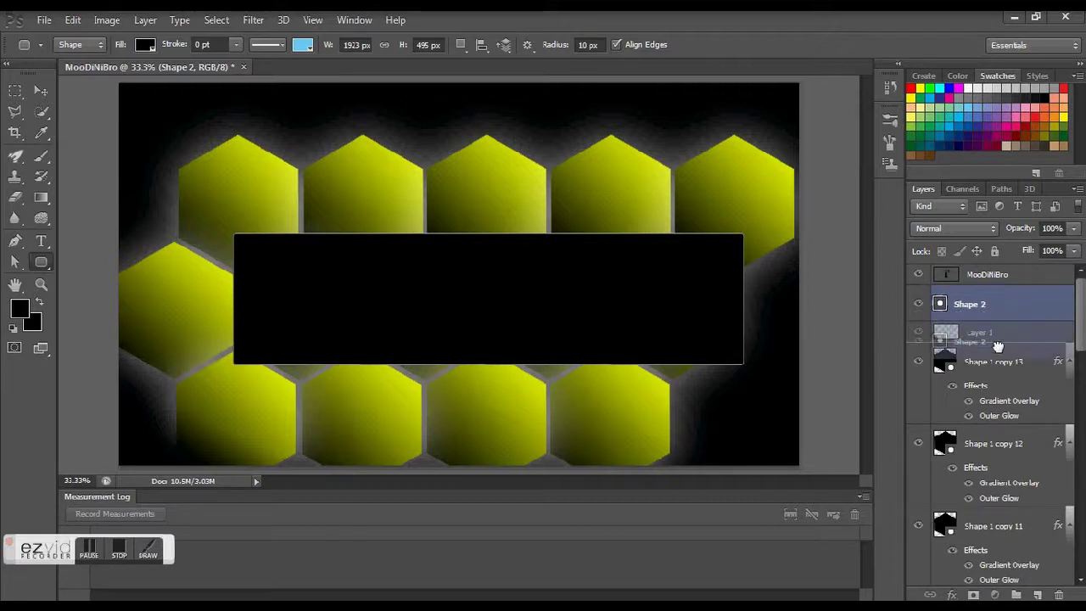
pyautogui.moveTo(1003, 322); pyautogui.dragTo(999, 352)
pyautogui.rightClick(985, 314)
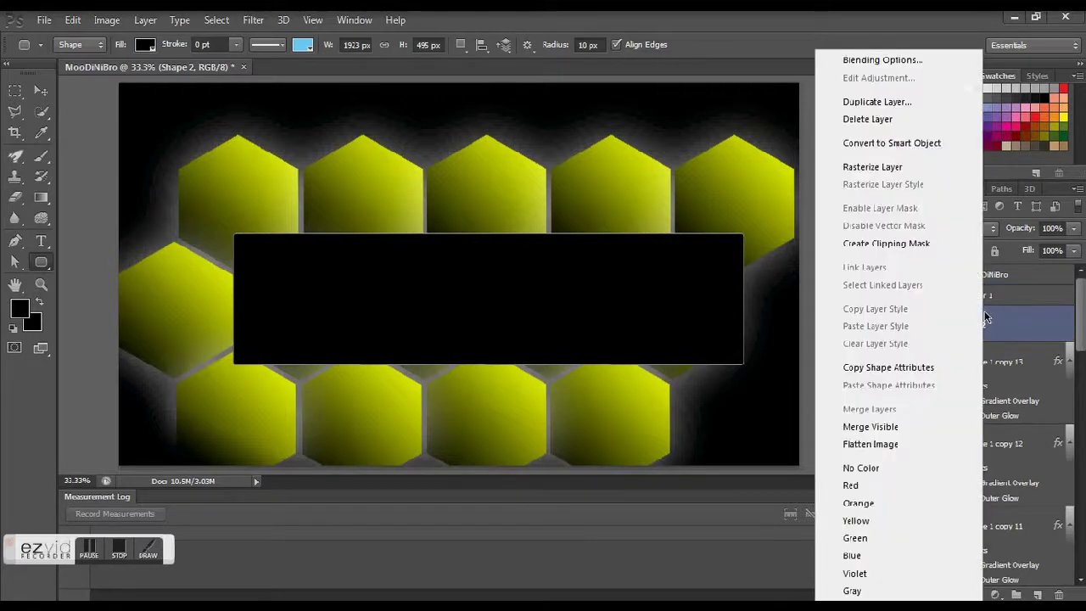
pyautogui.click(874, 41)
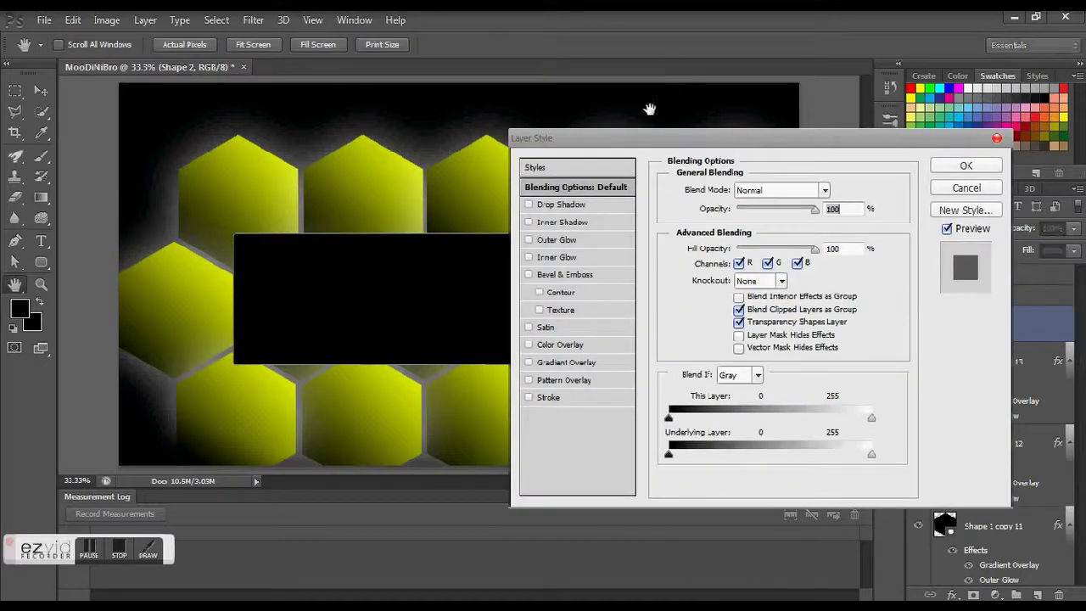
# Lower the banner's Fill Opacity to about 23% while keeping Opacity at 100%.
pyautogui.moveTo(638, 146); pyautogui.dragTo(701, 140)
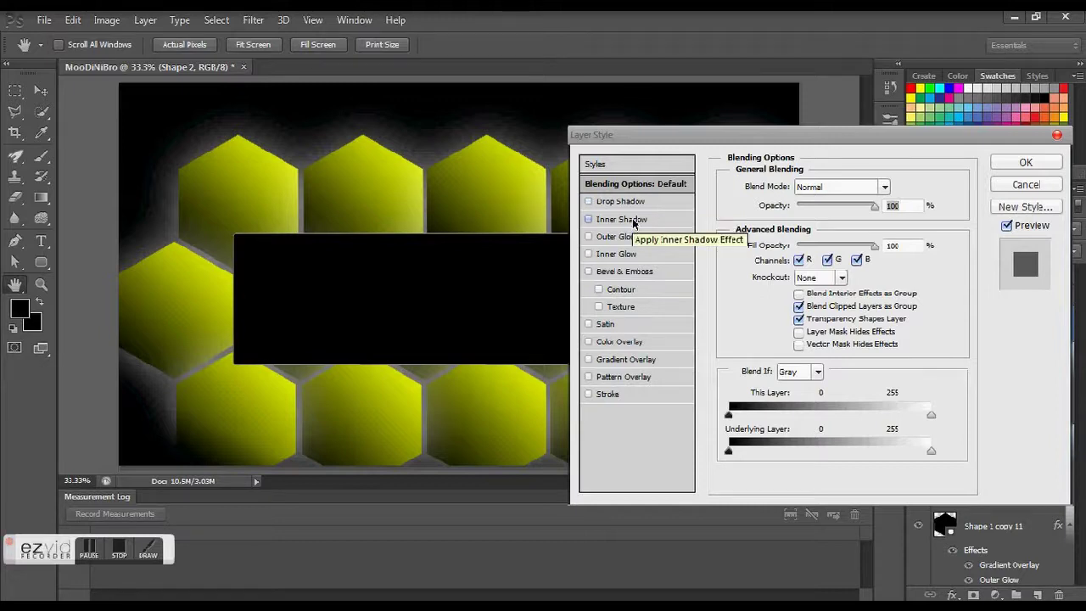
pyautogui.moveTo(870, 210); pyautogui.dragTo(821, 212)
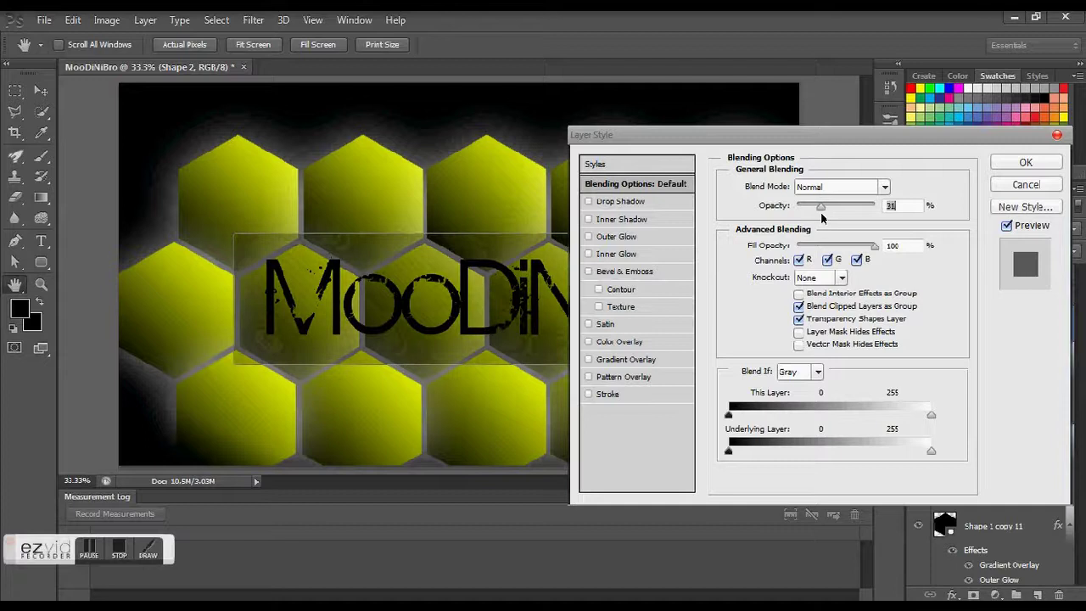
pyautogui.moveTo(821, 211)
pyautogui.mouseDown()
pyautogui.moveTo(835, 206)
pyautogui.moveTo(826, 206)
pyautogui.mouseUp()
pyautogui.moveTo(874, 245); pyautogui.dragTo(815, 245)
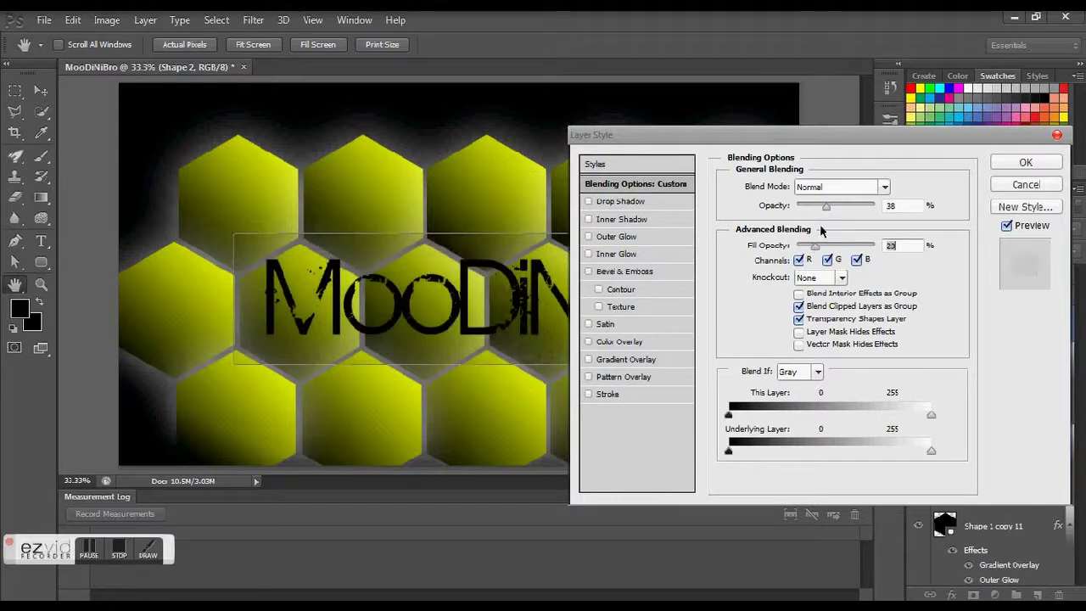
pyautogui.moveTo(827, 208); pyautogui.dragTo(892, 206)
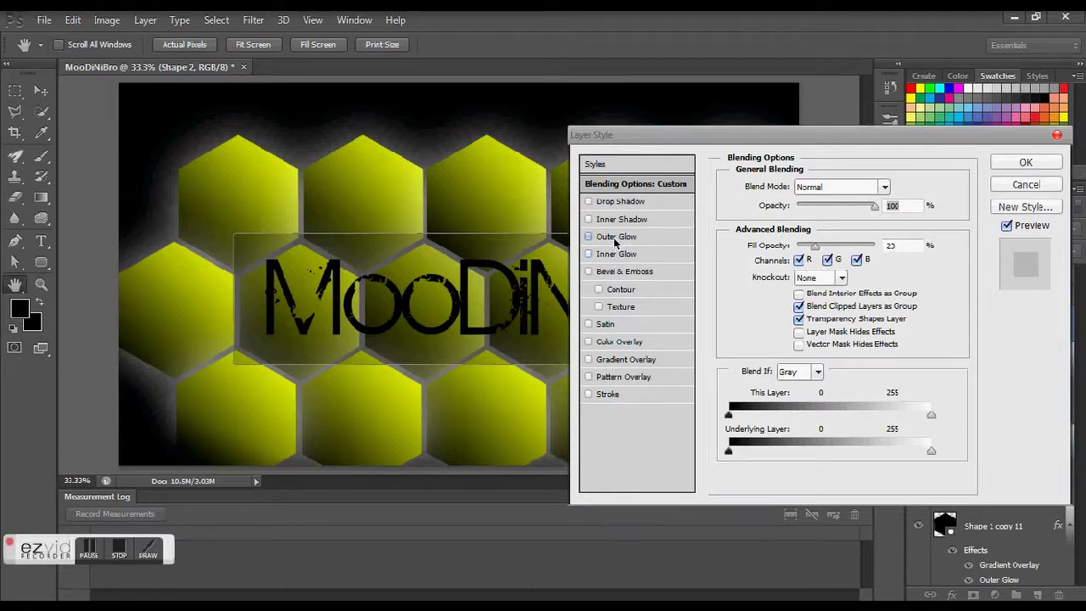
# Add a yellow (ffff00) outer glow at 100% opacity, 16% spread and 250 px size.
pyautogui.click(616, 238)
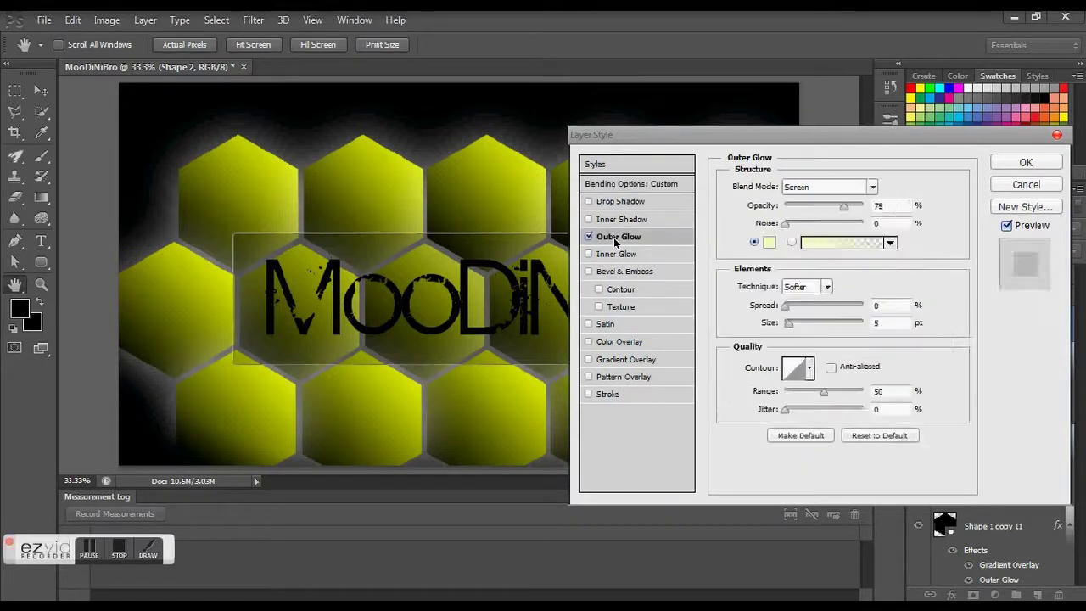
pyautogui.click(768, 244)
pyautogui.moveTo(671, 164); pyautogui.dragTo(854, 160)
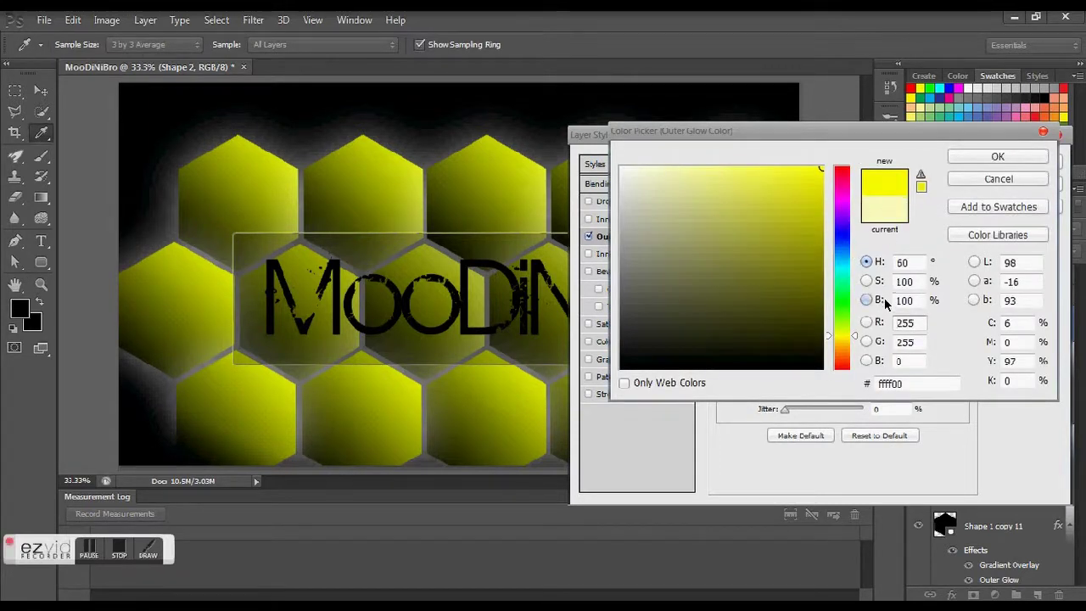
pyautogui.click(997, 157)
pyautogui.moveTo(847, 208); pyautogui.dragTo(931, 206)
pyautogui.moveTo(790, 323); pyautogui.dragTo(864, 323)
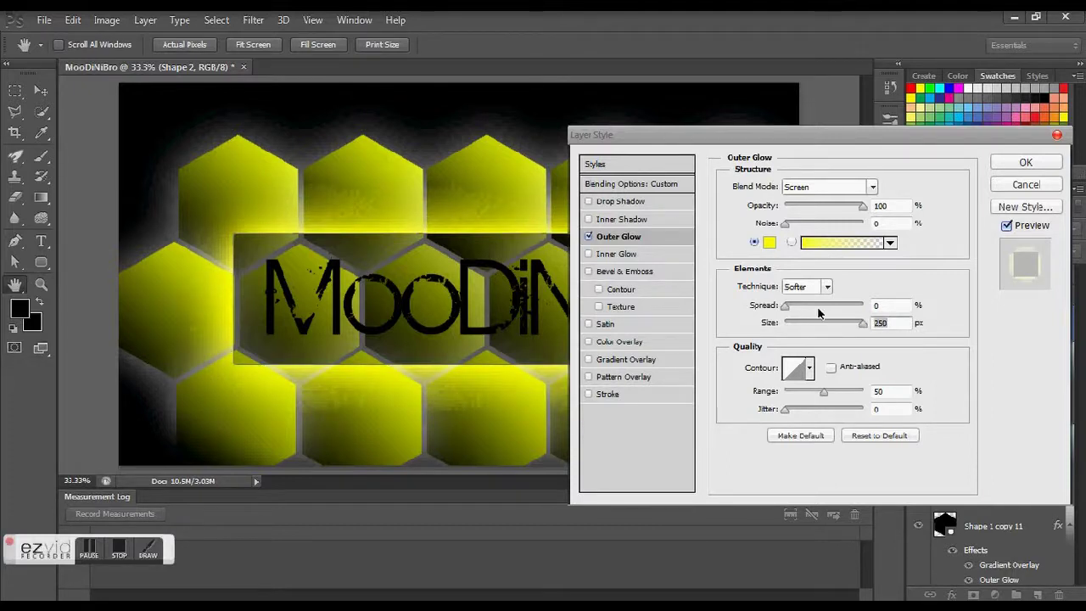
pyautogui.moveTo(786, 305); pyautogui.dragTo(798, 305)
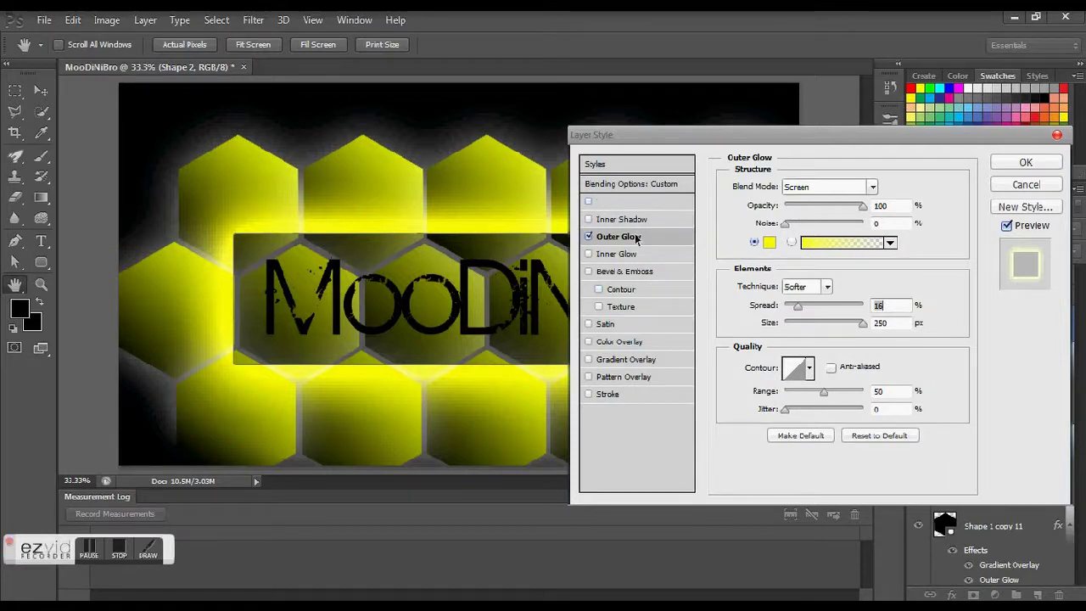
# Try a weaker drop shadow, remove it again, and apply the layer style.
pyautogui.click(632, 206)
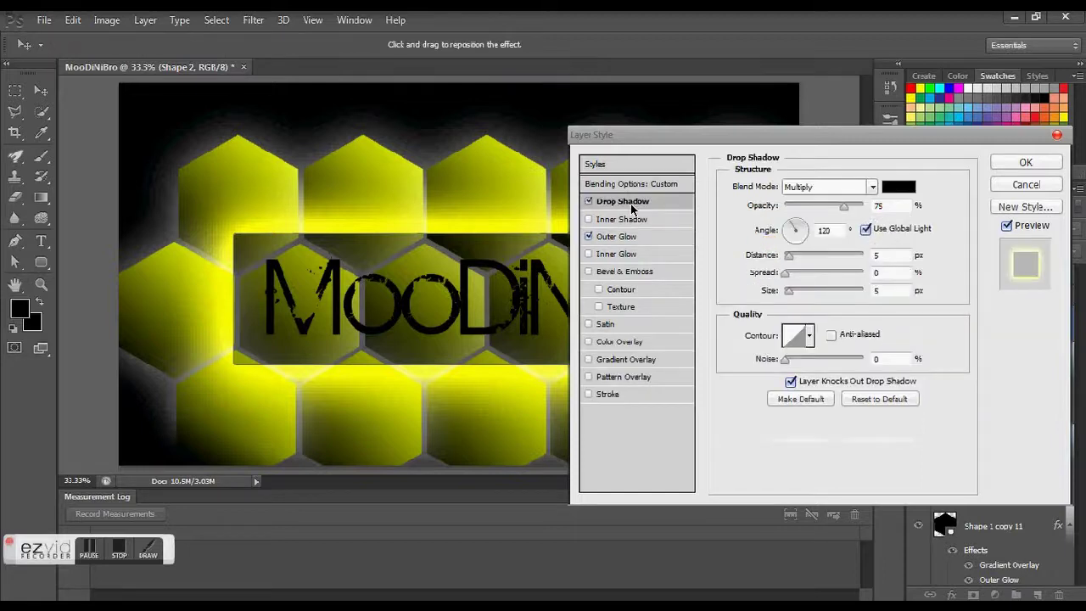
pyautogui.moveTo(844, 212); pyautogui.dragTo(804, 213)
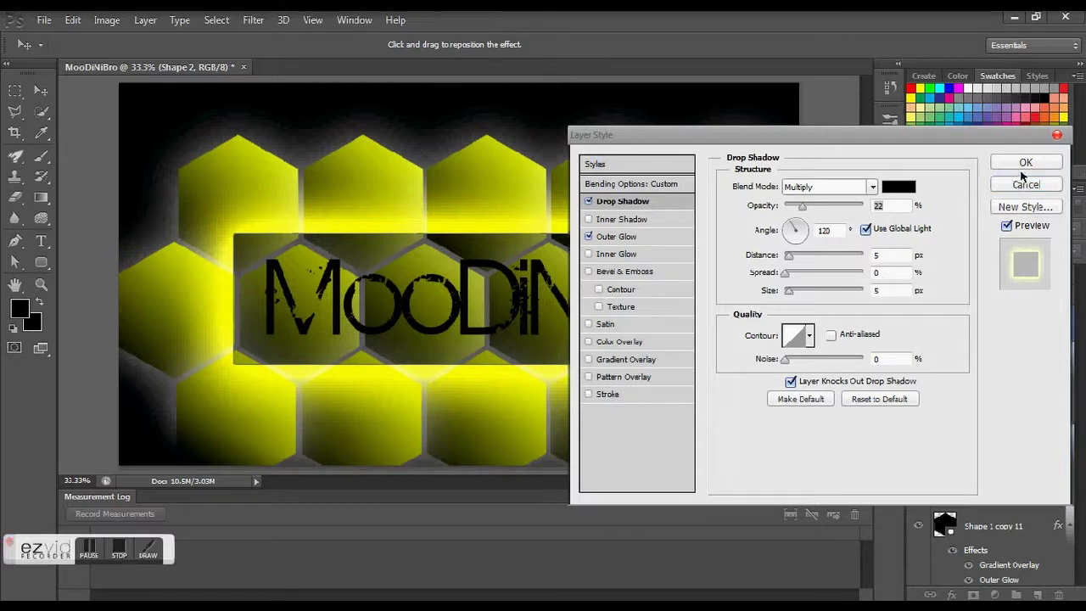
pyautogui.click(589, 202)
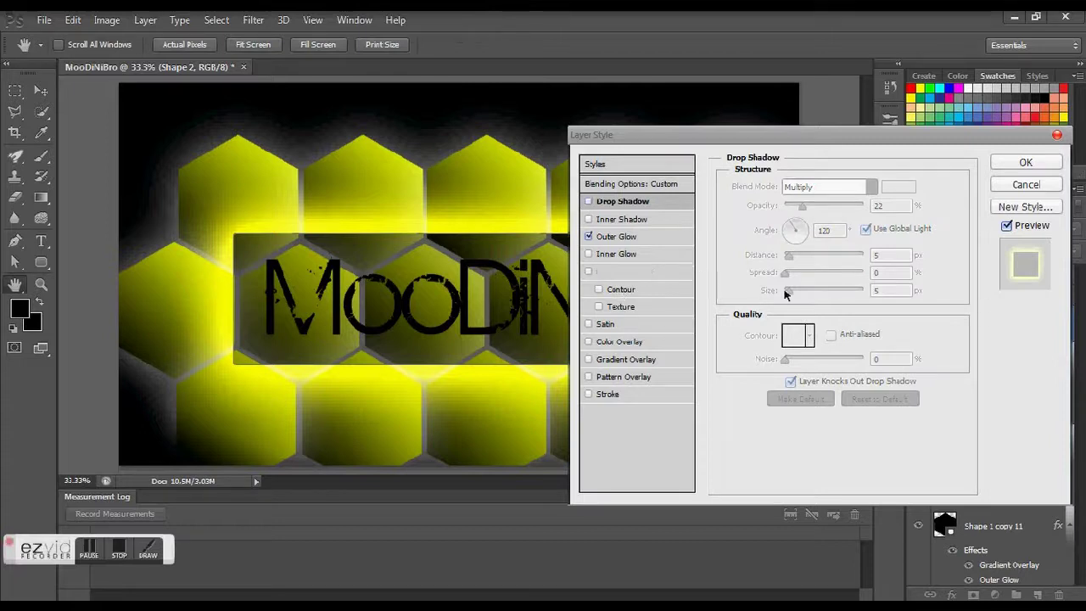
pyautogui.press('space')
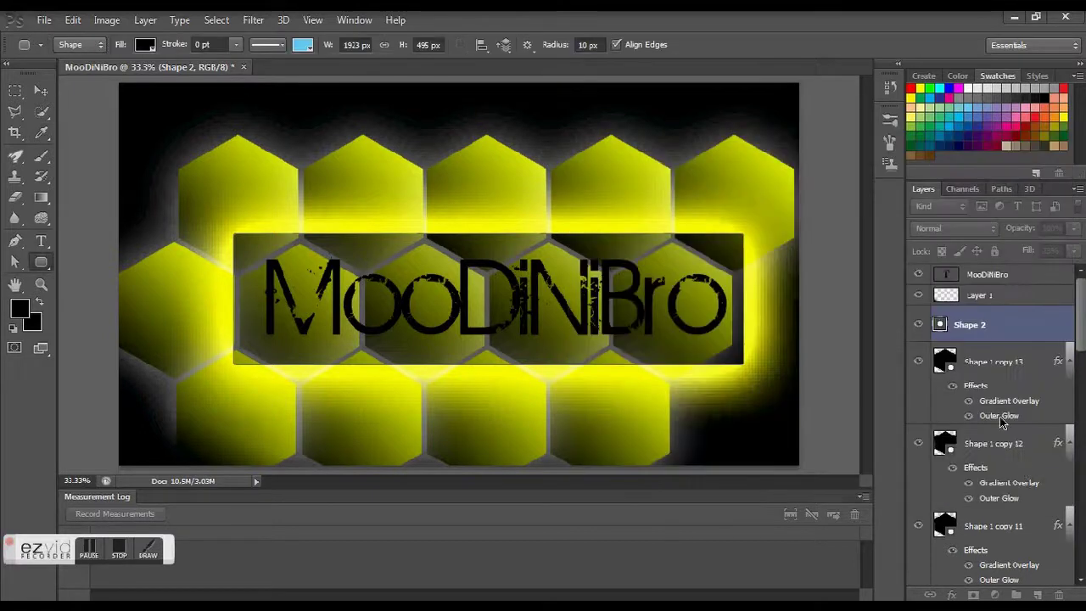
# Set Shape 2's Fill Opacity to 0% with Opacity kept at 100% and apply.
pyautogui.rightClick(984, 333)
pyautogui.press('Escape')
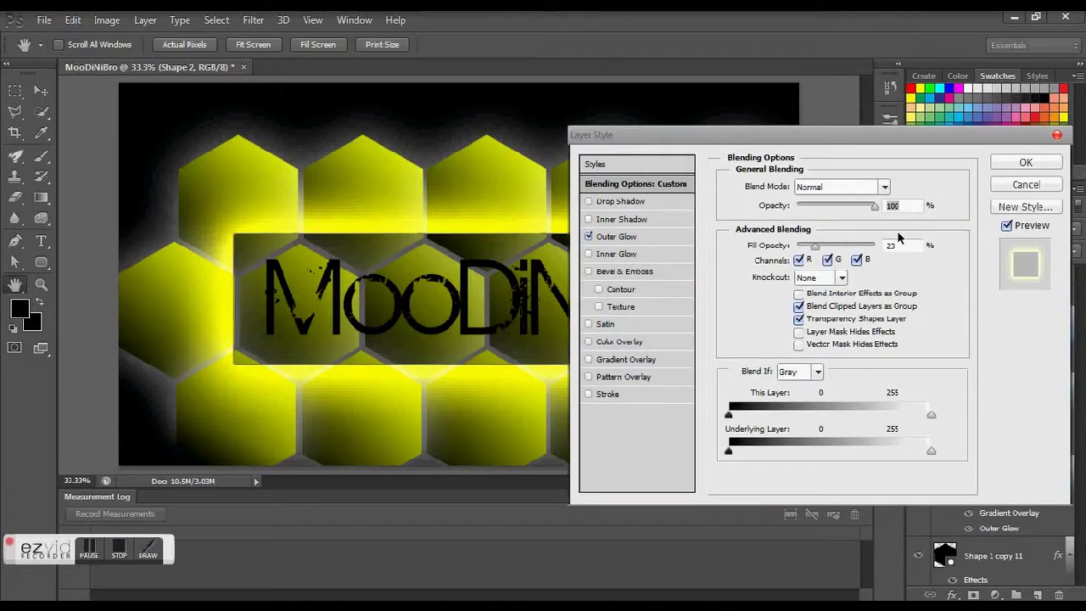
pyautogui.moveTo(874, 208); pyautogui.dragTo(788, 210)
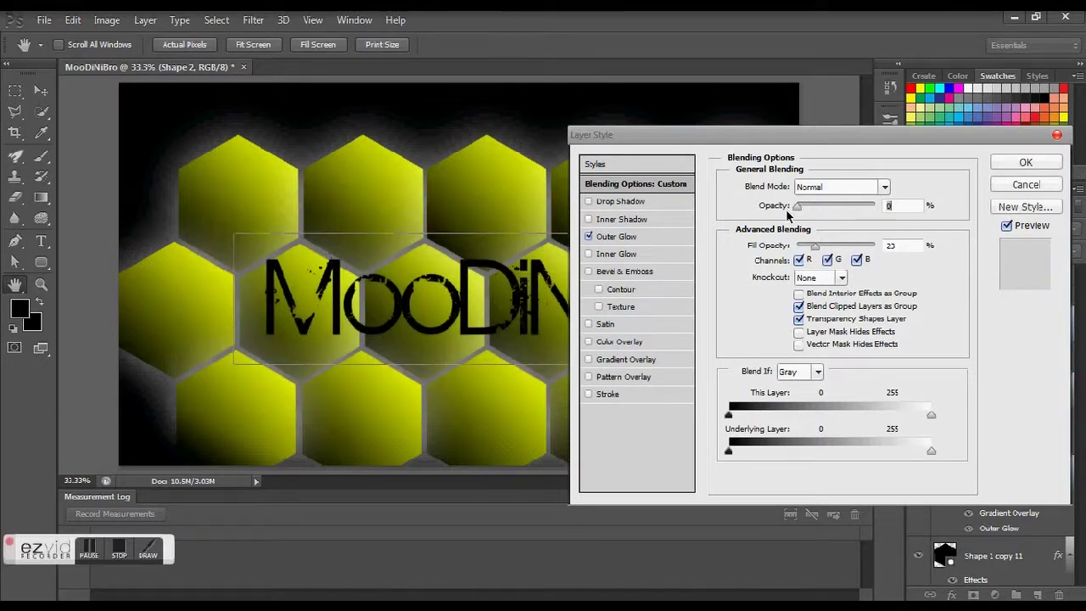
pyautogui.moveTo(797, 206); pyautogui.dragTo(879, 204)
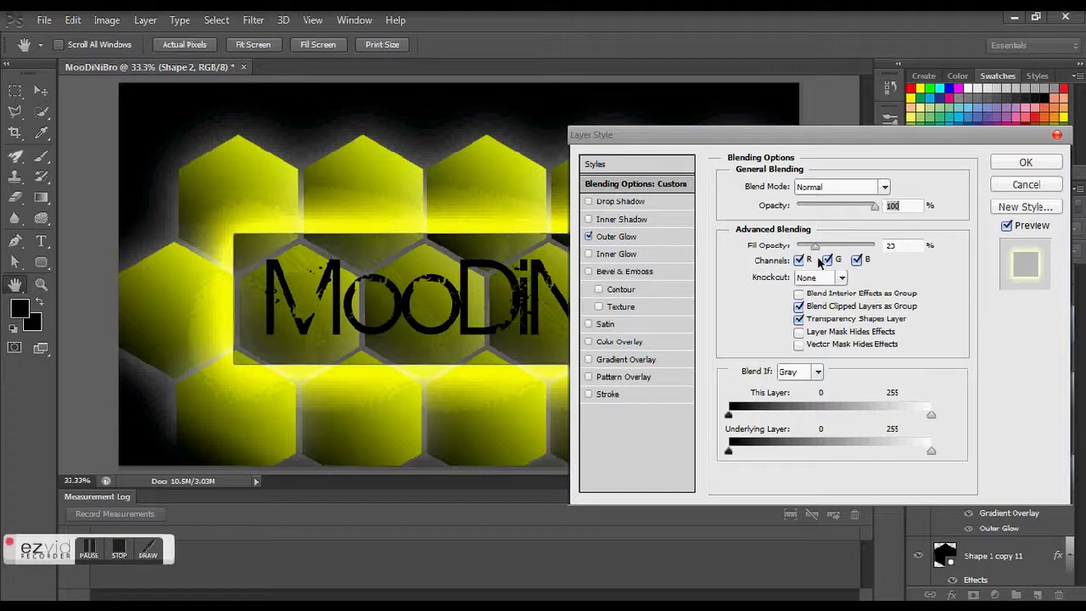
pyautogui.moveTo(815, 246); pyautogui.dragTo(763, 244)
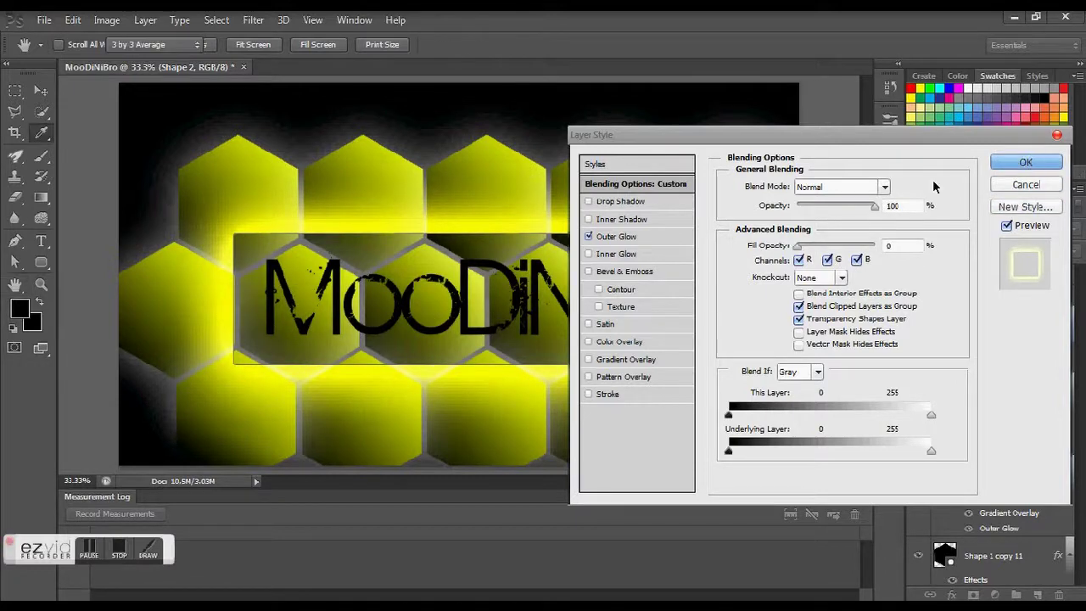
pyautogui.press('Return')
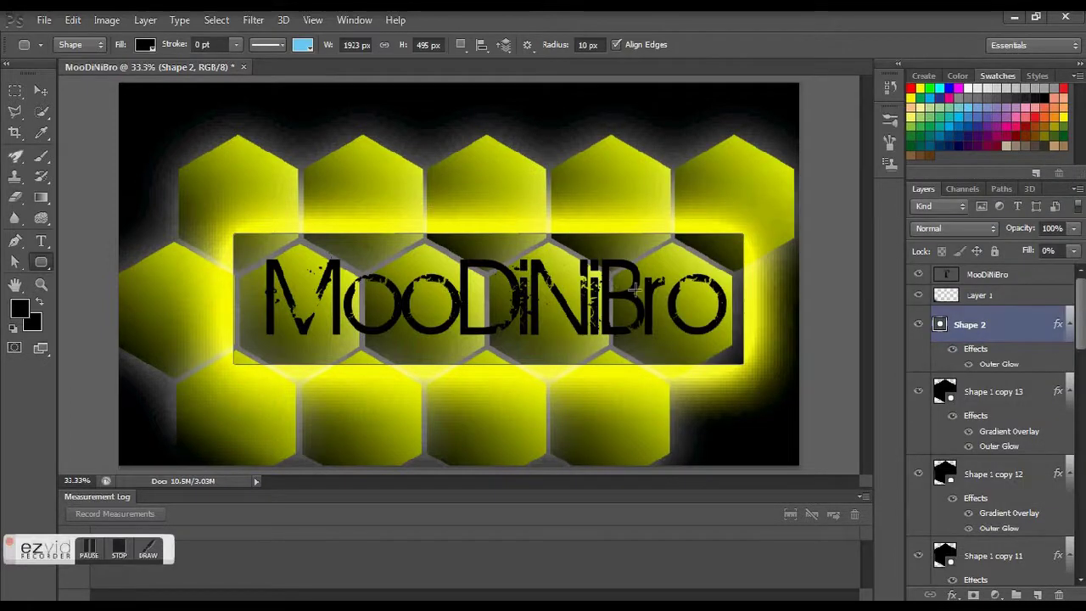
# Save the design to the desktop as MooDiNiBro.jpg at JPEG Quality 12 (Maximum).
pyautogui.click(939, 389)
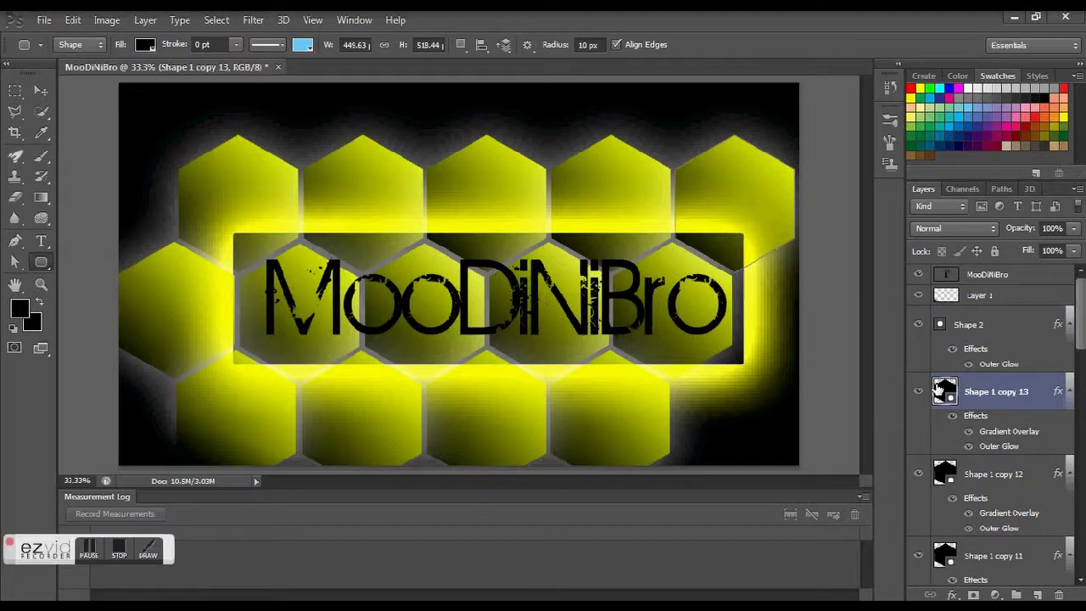
pyautogui.click(44, 20)
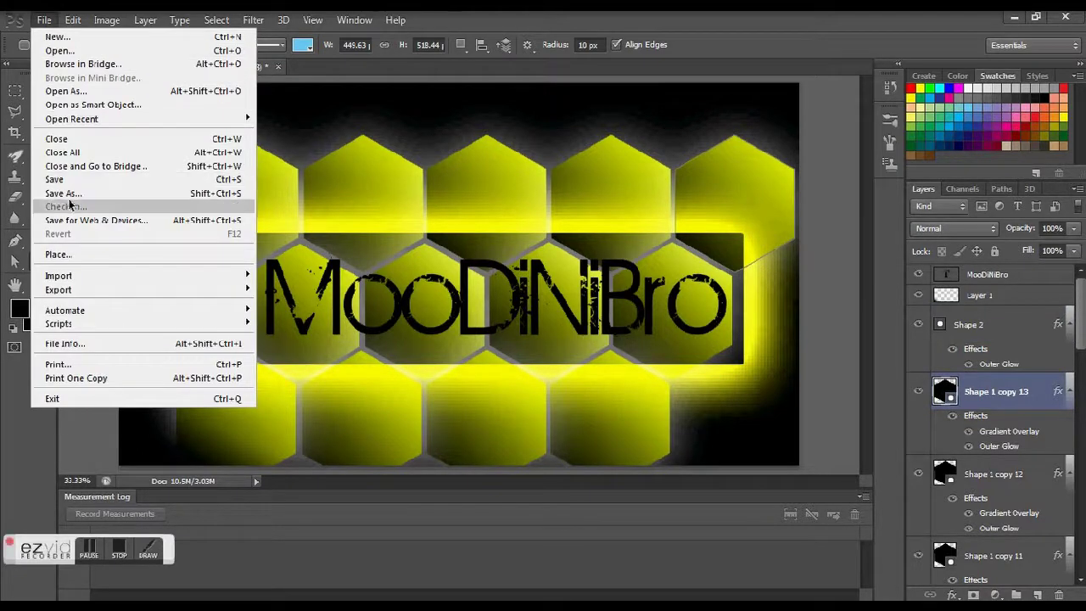
pyautogui.press('Escape')
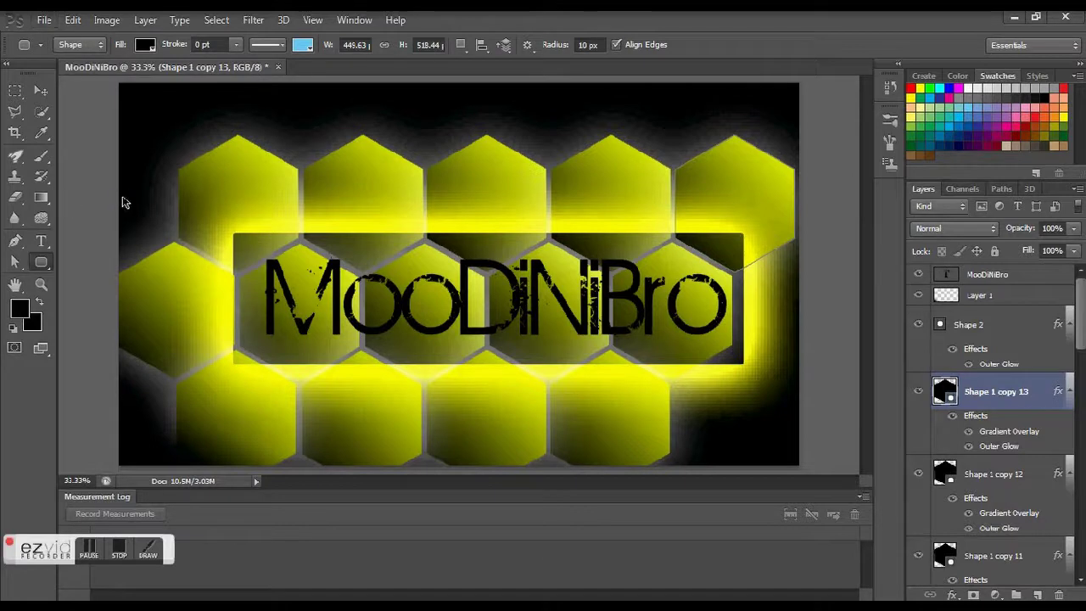
pyautogui.hotkey('ctrl', 's')
pyautogui.click(618, 356)
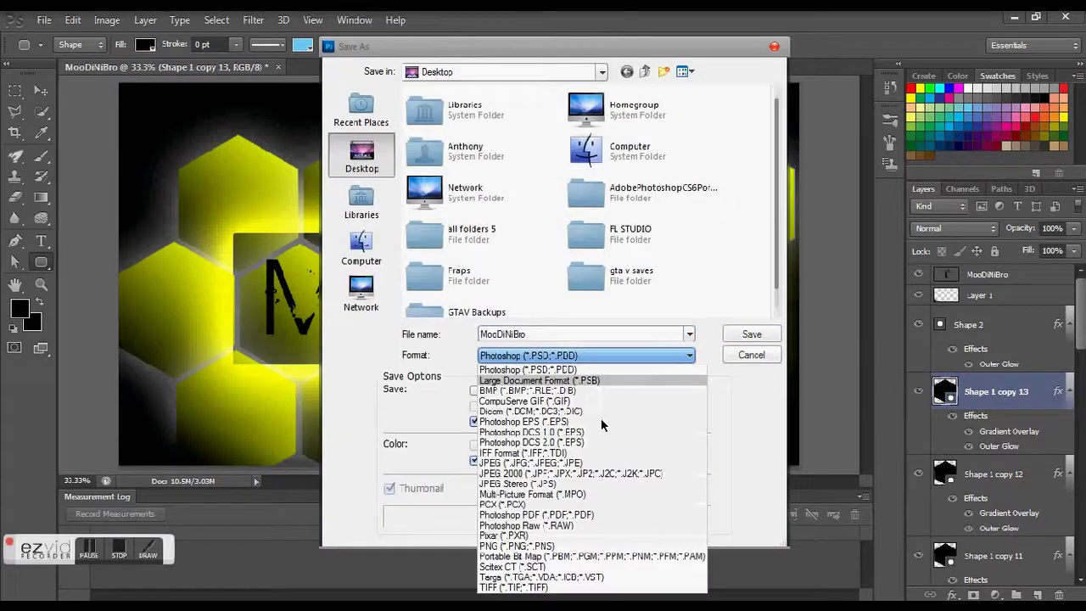
pyautogui.click(599, 472)
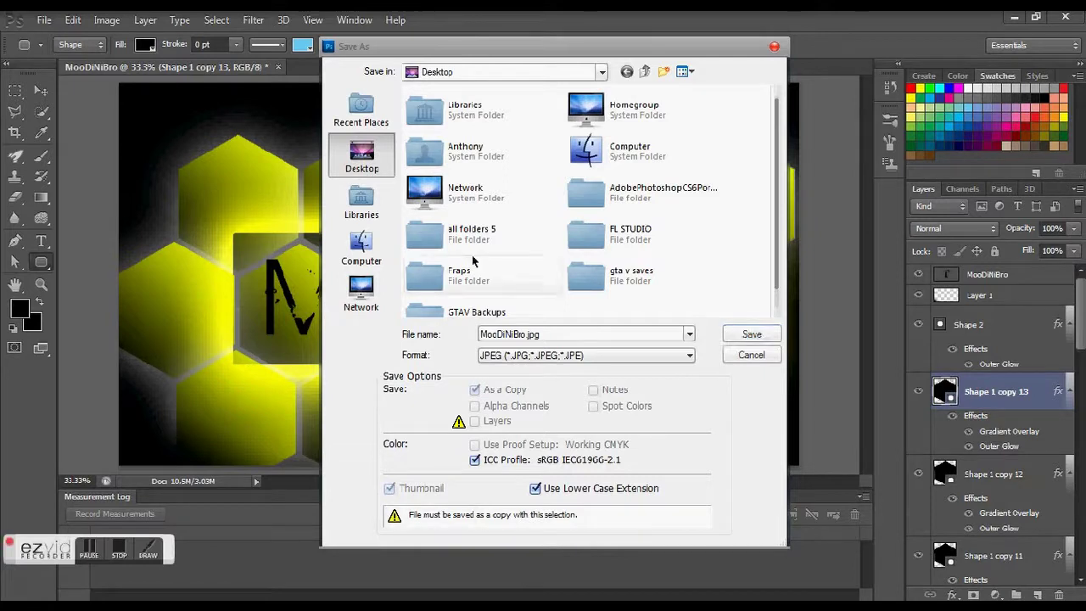
pyautogui.click(740, 335)
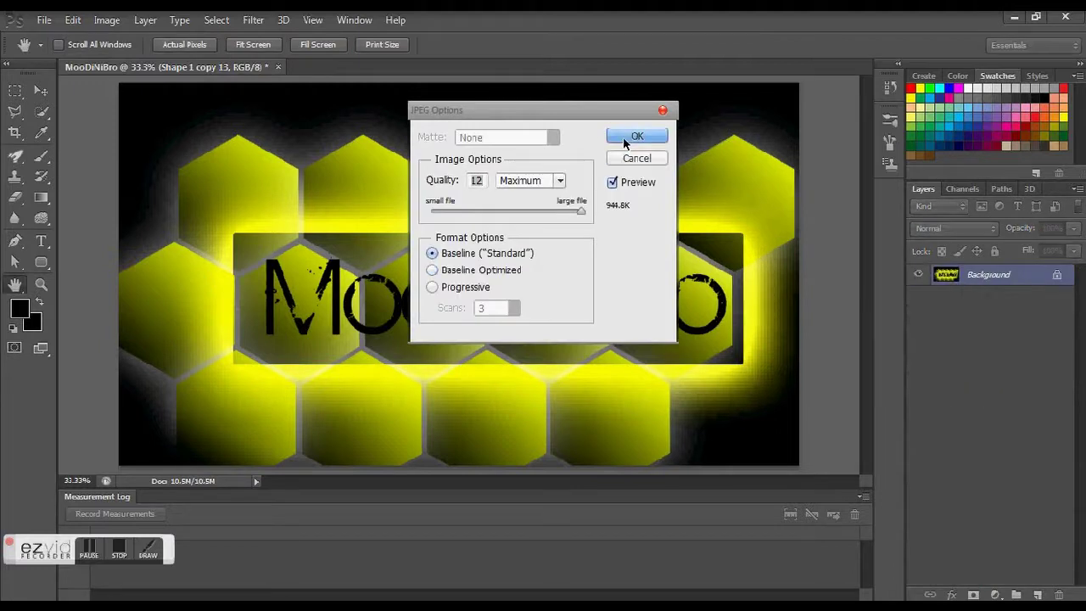
pyautogui.click(635, 137)
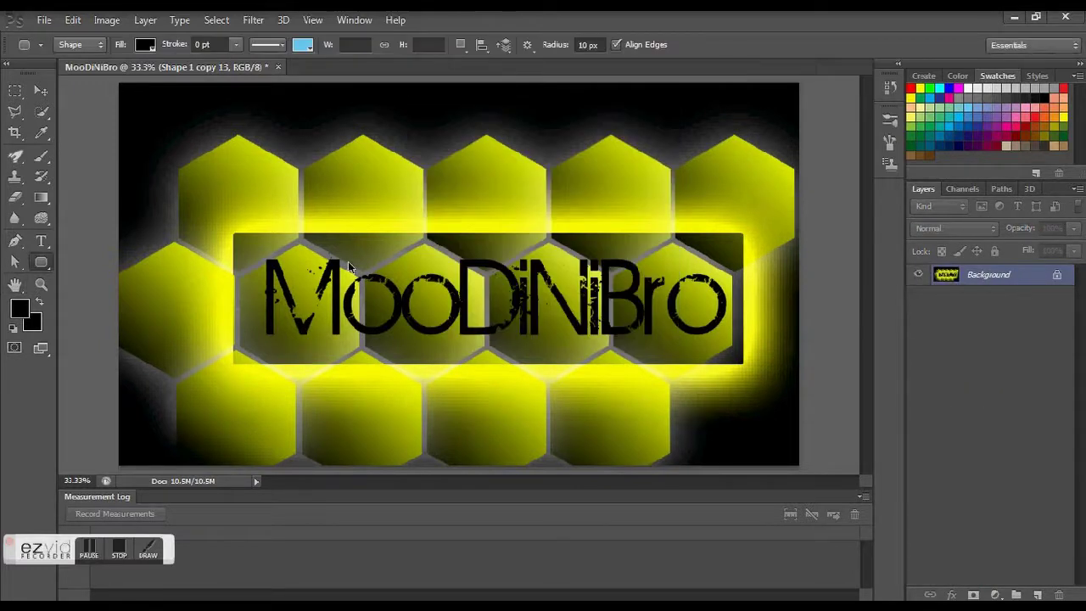
pyautogui.click(119, 550)
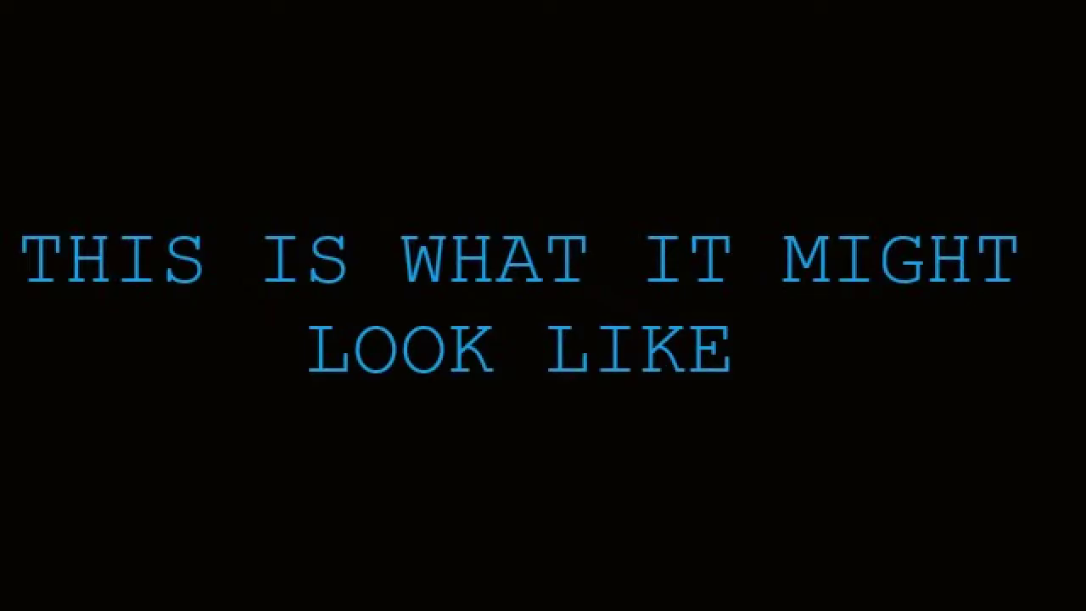